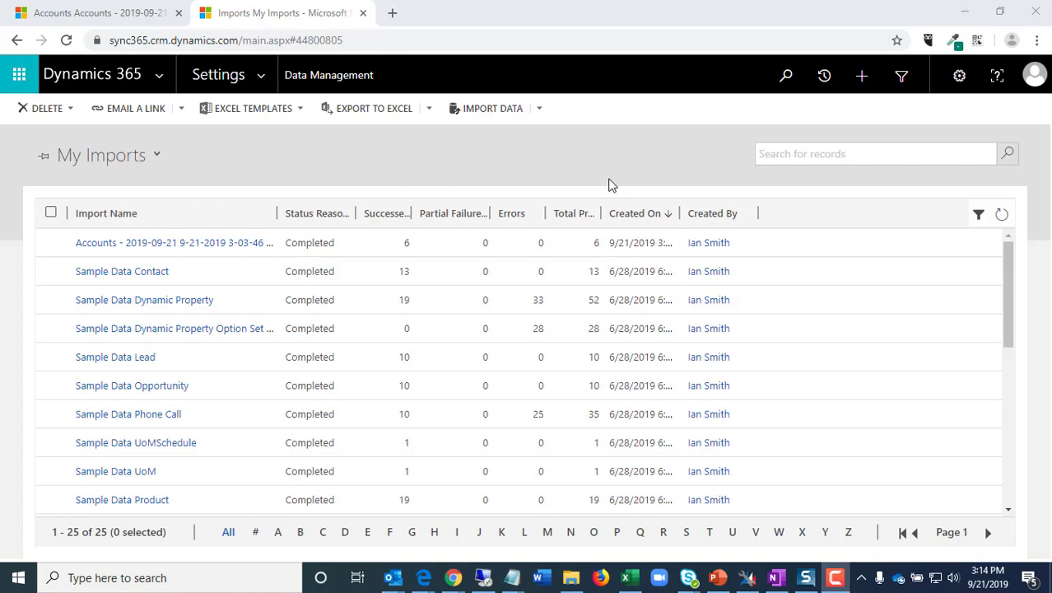
- Switch to the accounts list in full-screen view and export the Accounts - 2019-09-21 view to Excel
{"action": "left_click", "coordinate": [108, 14]}
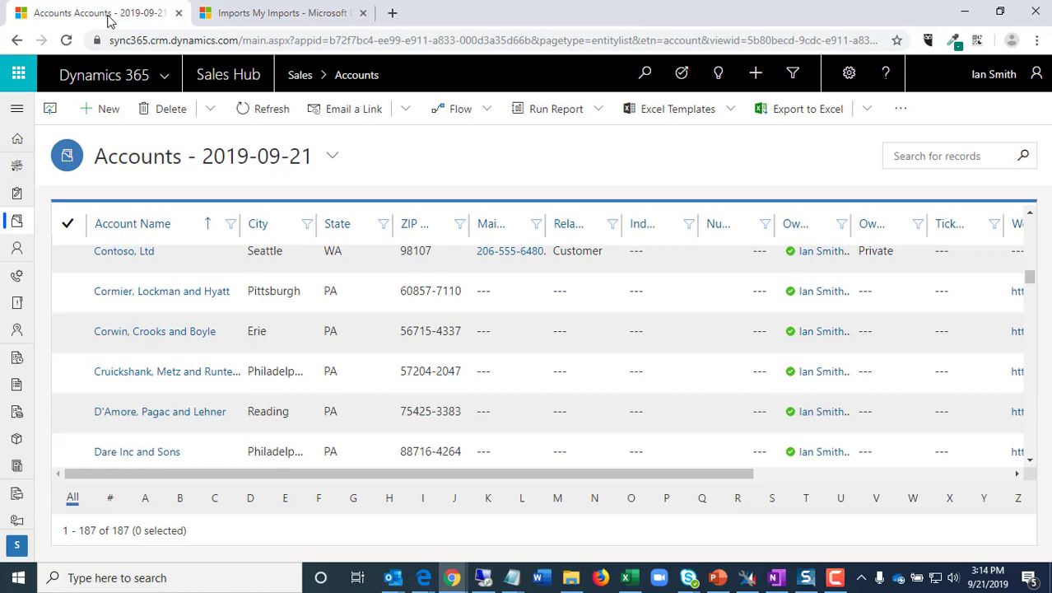
{"action": "key", "text": "F11"}
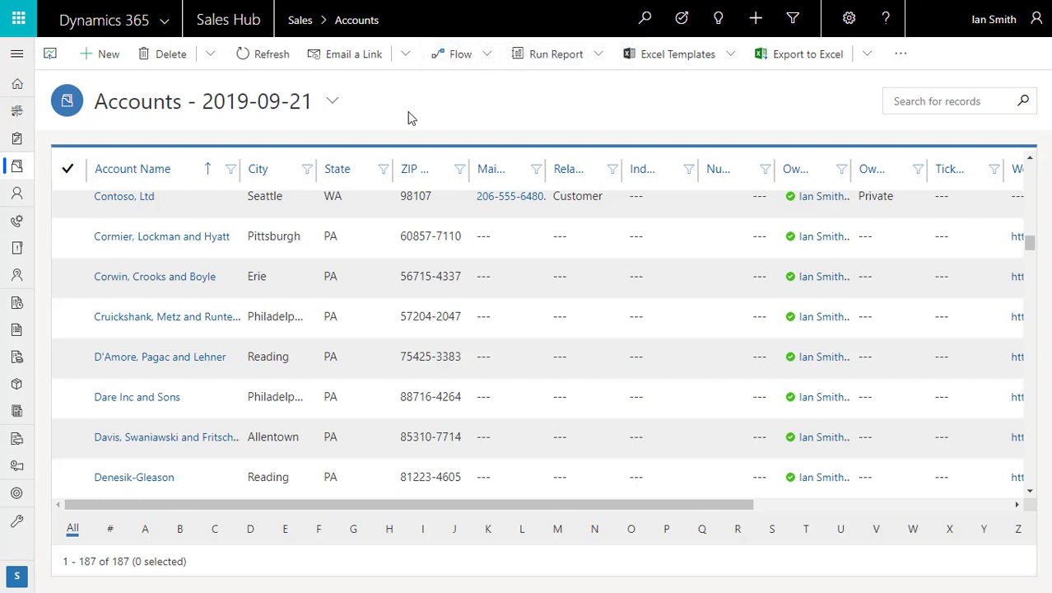
{"action": "left_click", "coordinate": [793, 60]}
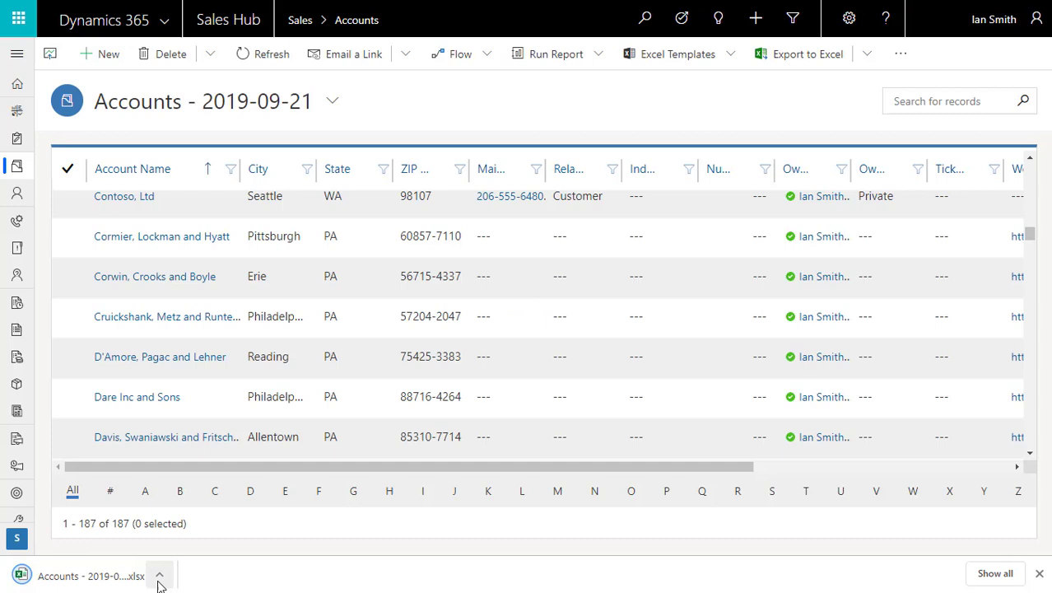
- Open the downloaded accounts workbook in Excel and enable editing
{"action": "left_click", "coordinate": [160, 577]}
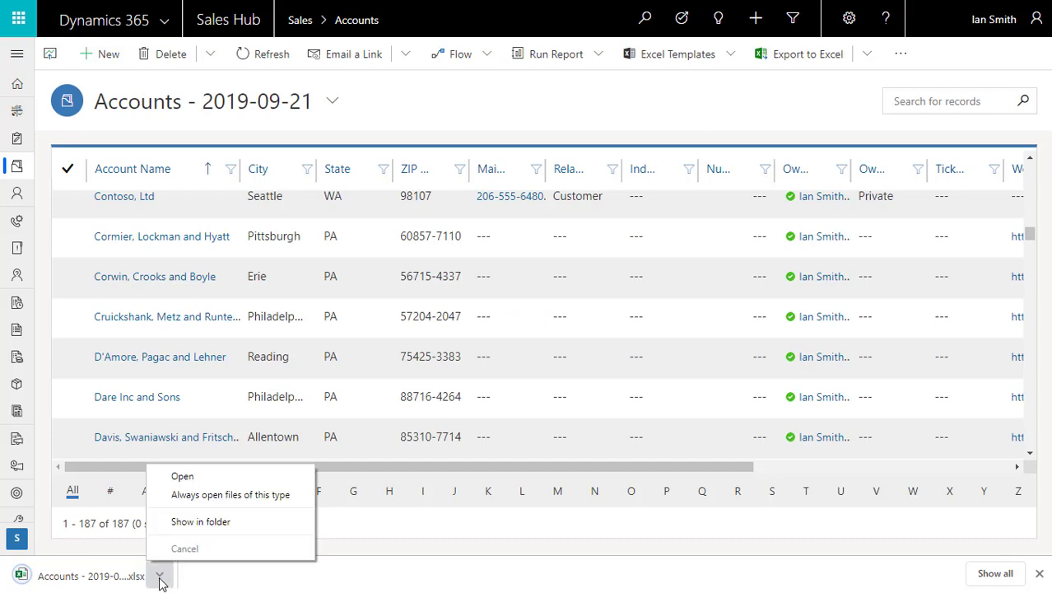
{"action": "left_click", "coordinate": [194, 477]}
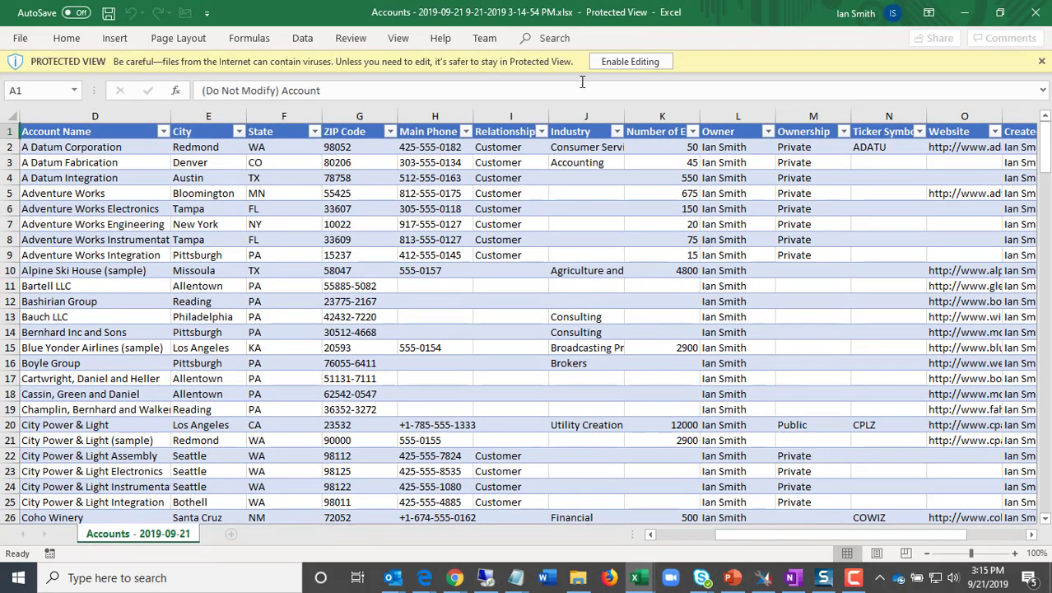
{"action": "left_click", "coordinate": [628, 62]}
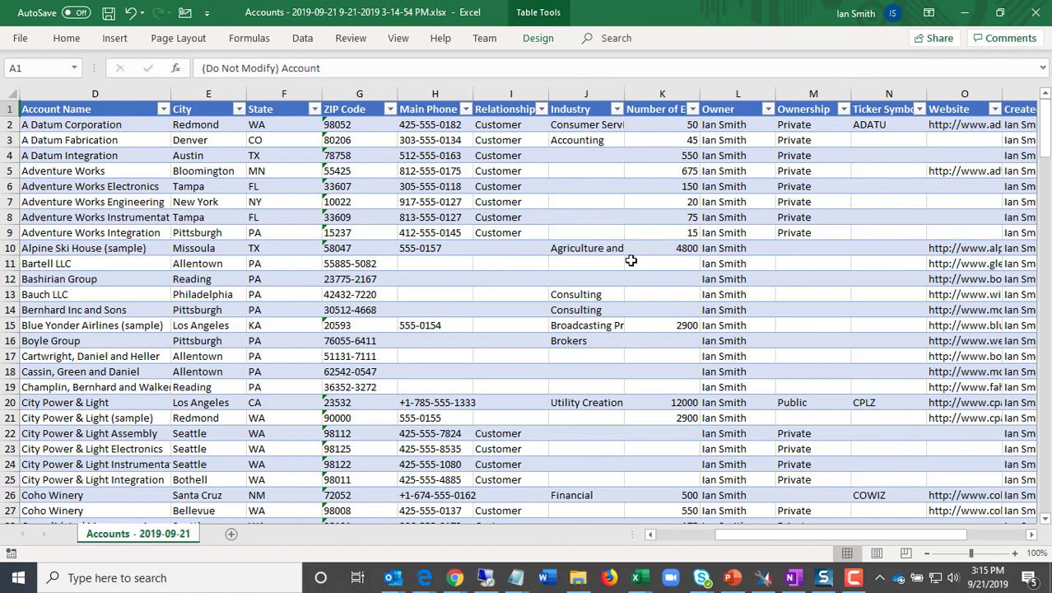
- Try to enter -5 as the number of employees for Bartell LLC, then discard the entry
{"action": "left_click", "coordinate": [662, 262]}
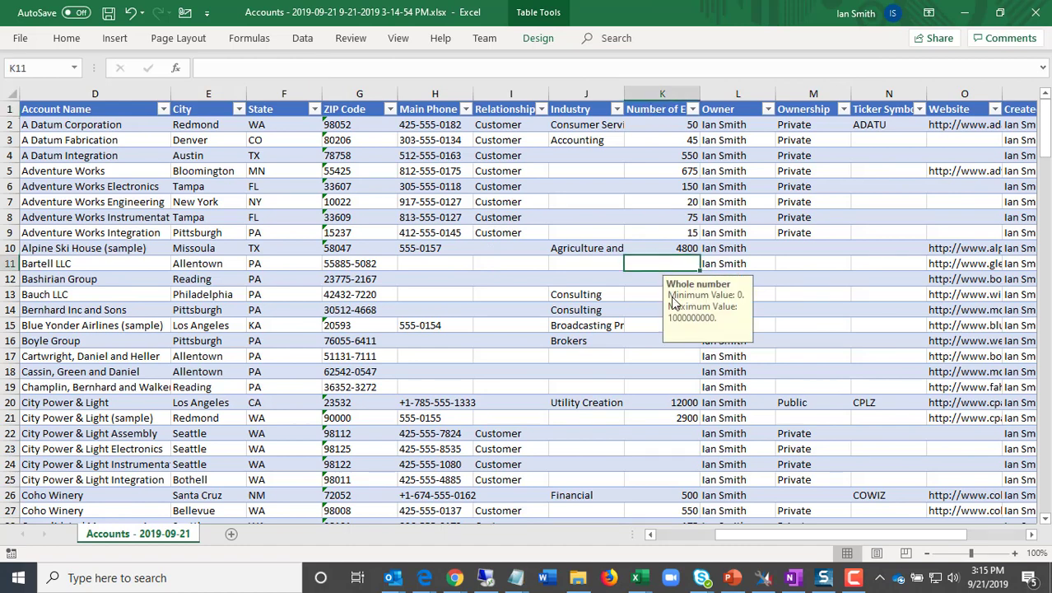
{"action": "type", "text": "-5"}
{"action": "key", "text": "Return"}
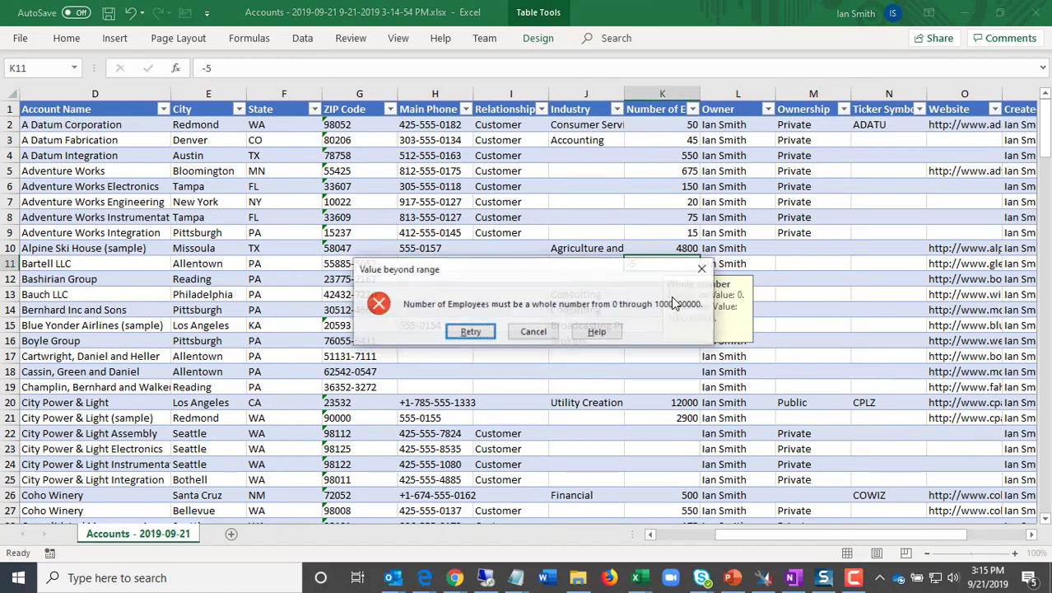
{"action": "left_click", "coordinate": [531, 332]}
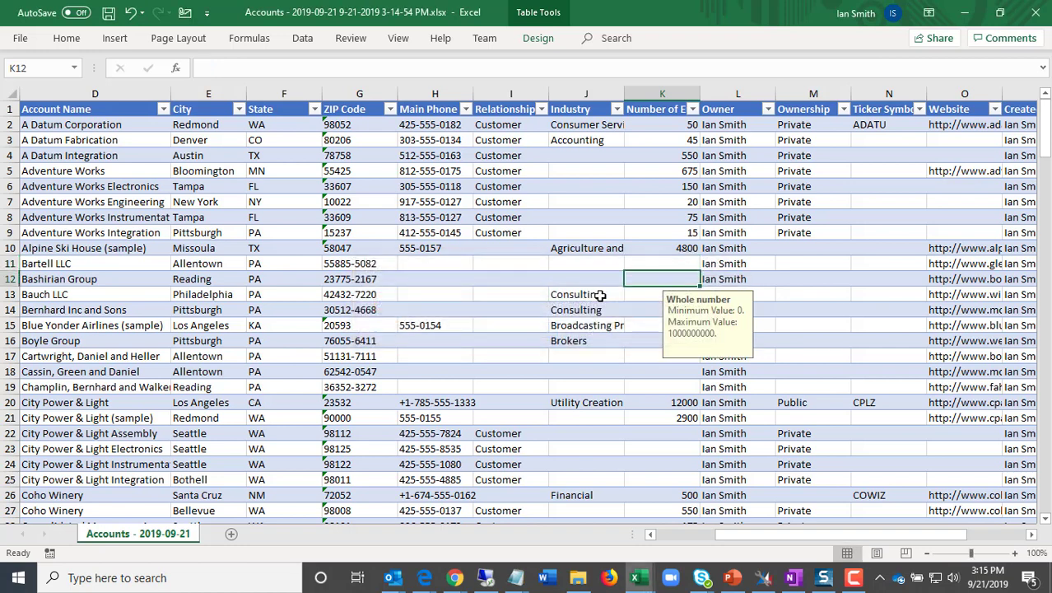
{"action": "type", "text": "100000000000"}
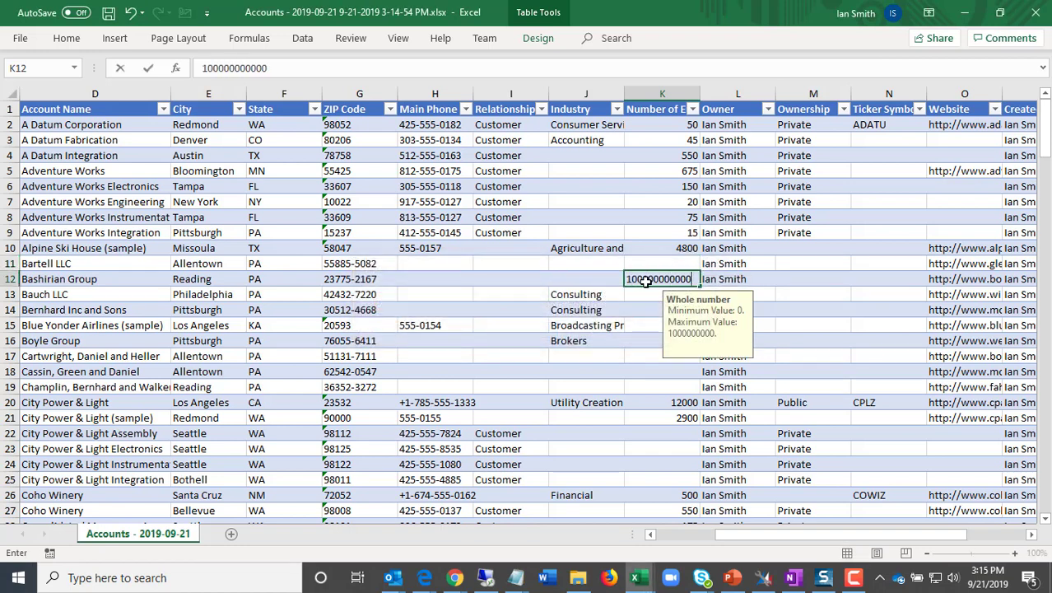
{"action": "key", "text": "Return"}
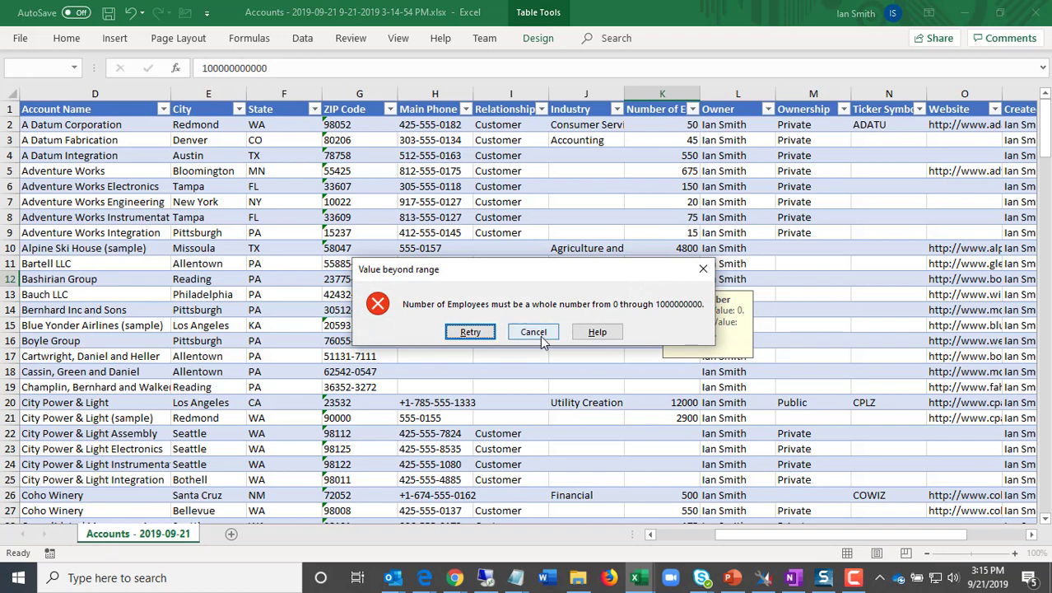
{"action": "left_click", "coordinate": [534, 332]}
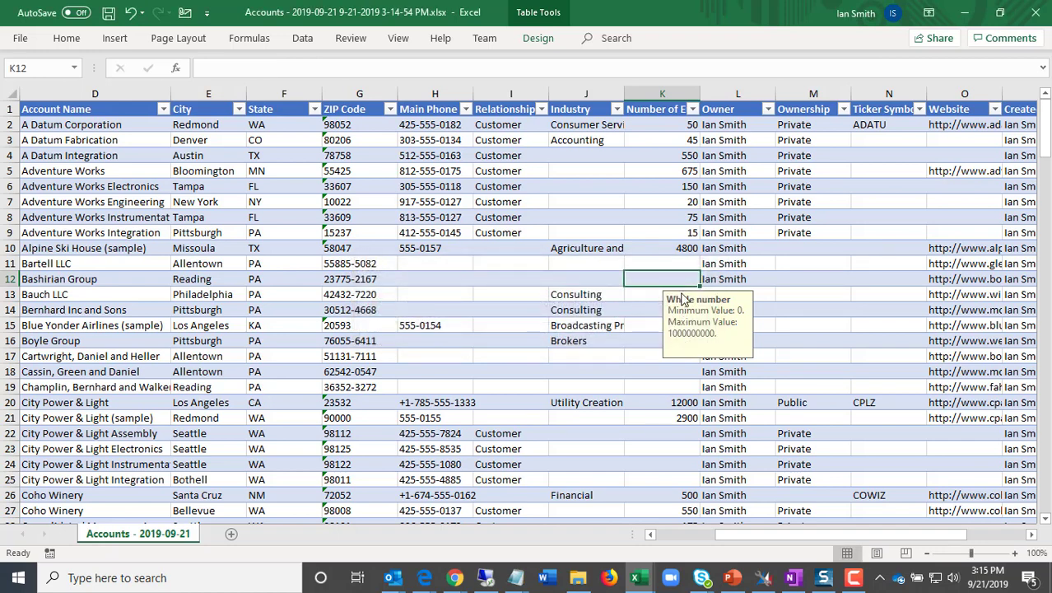
{"action": "left_click", "coordinate": [640, 371]}
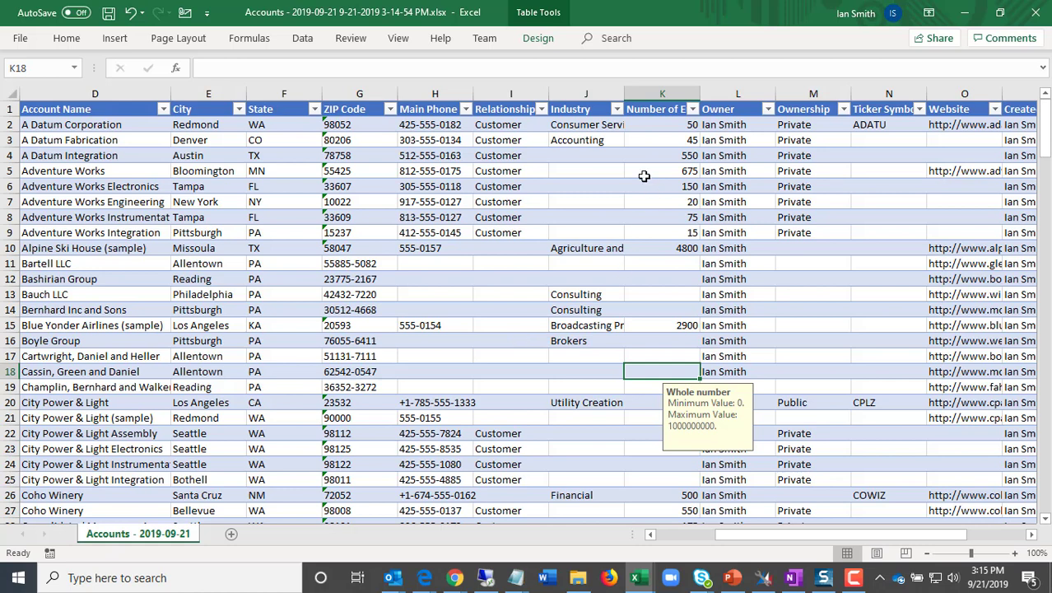
- Widen the Industry column and set the industry of A Datum Integration and Adventure Works in row 5 to Building Supply Retail
{"action": "left_click_drag", "start_coordinate": [626, 94], "coordinate": [670, 94]}
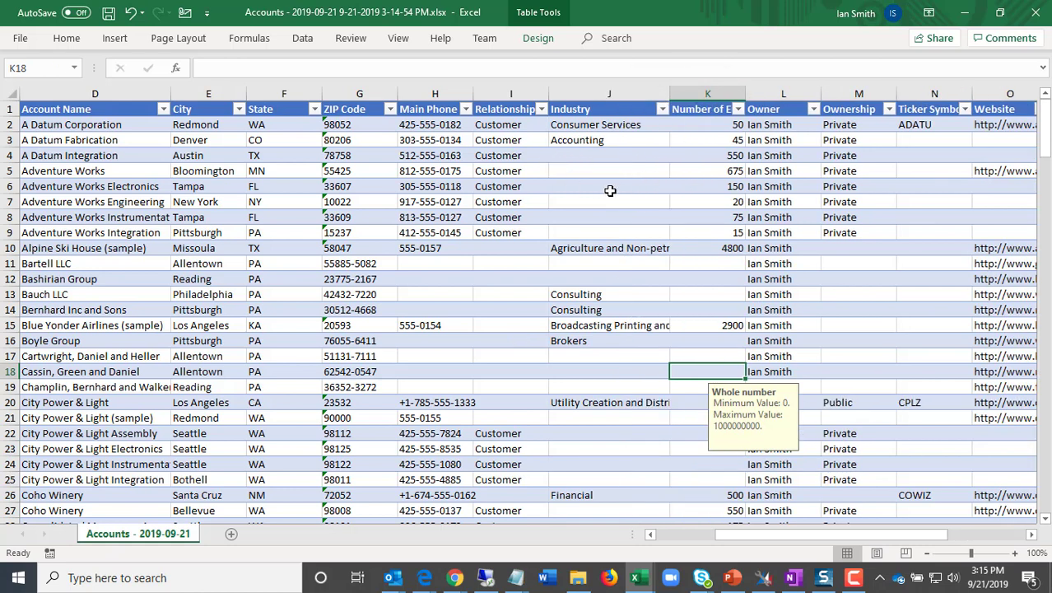
{"action": "left_click", "coordinate": [605, 158]}
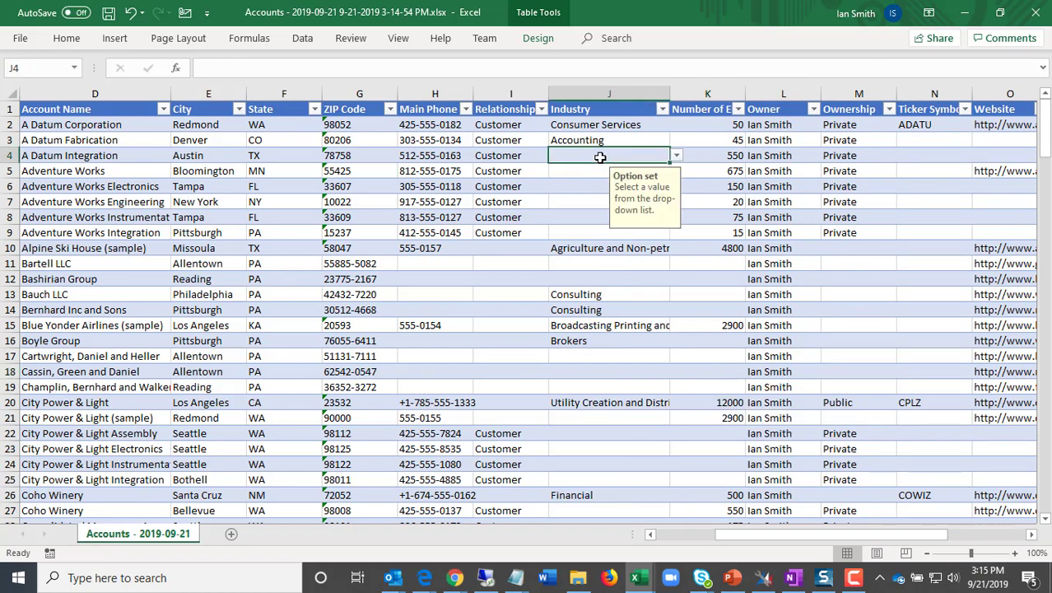
{"action": "left_click", "coordinate": [675, 156]}
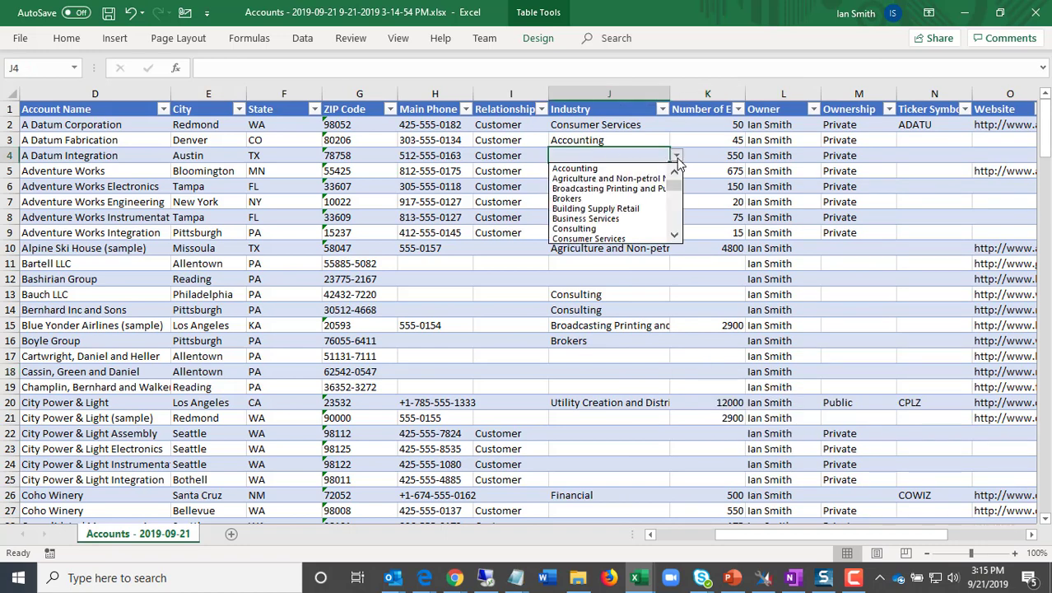
{"action": "left_click", "coordinate": [609, 210]}
{"action": "left_click", "coordinate": [585, 171]}
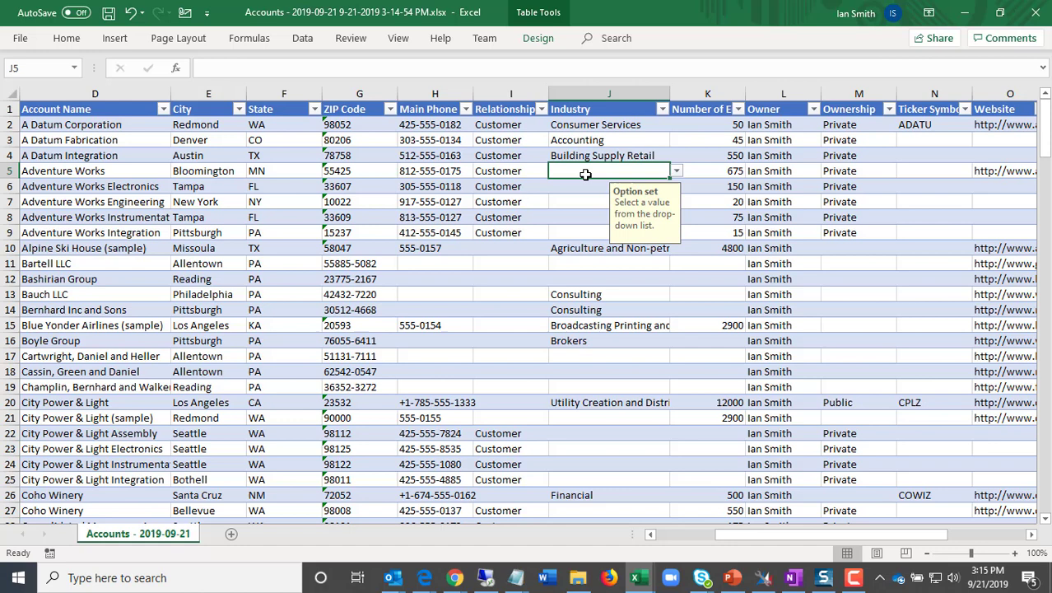
{"action": "left_click", "coordinate": [676, 171]}
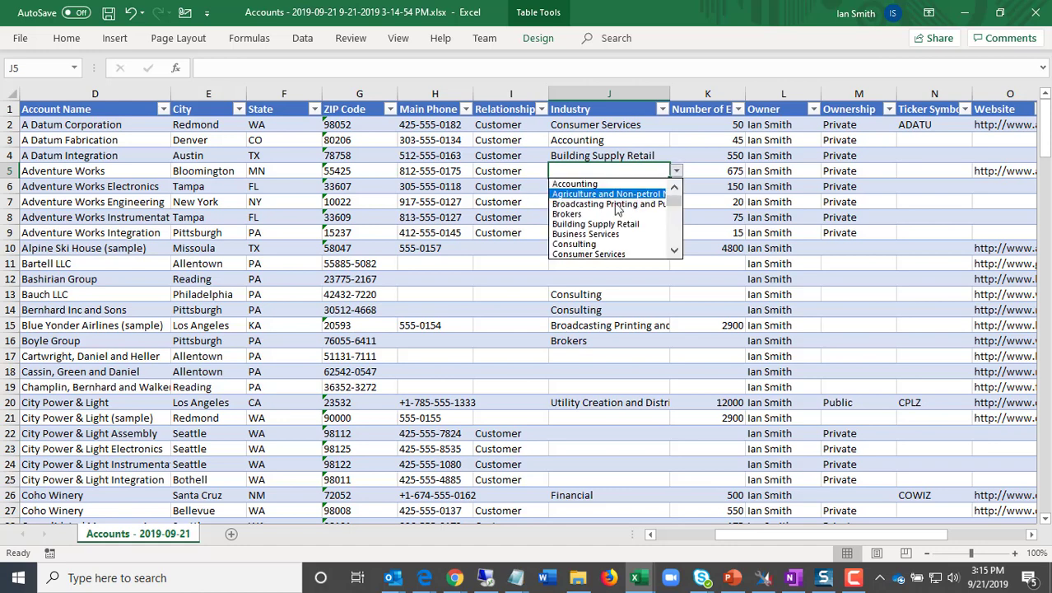
{"action": "left_click", "coordinate": [634, 224]}
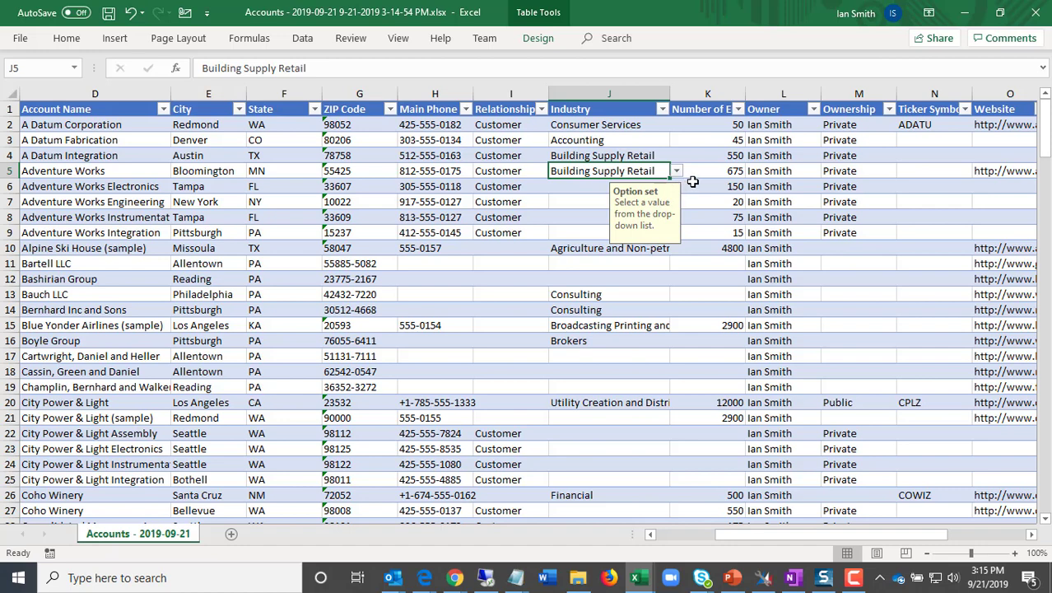
- Set the industry of Adventure Works Electronics in row 6 to Legal Services
{"action": "left_click", "coordinate": [585, 187]}
{"action": "left_click", "coordinate": [675, 189]}
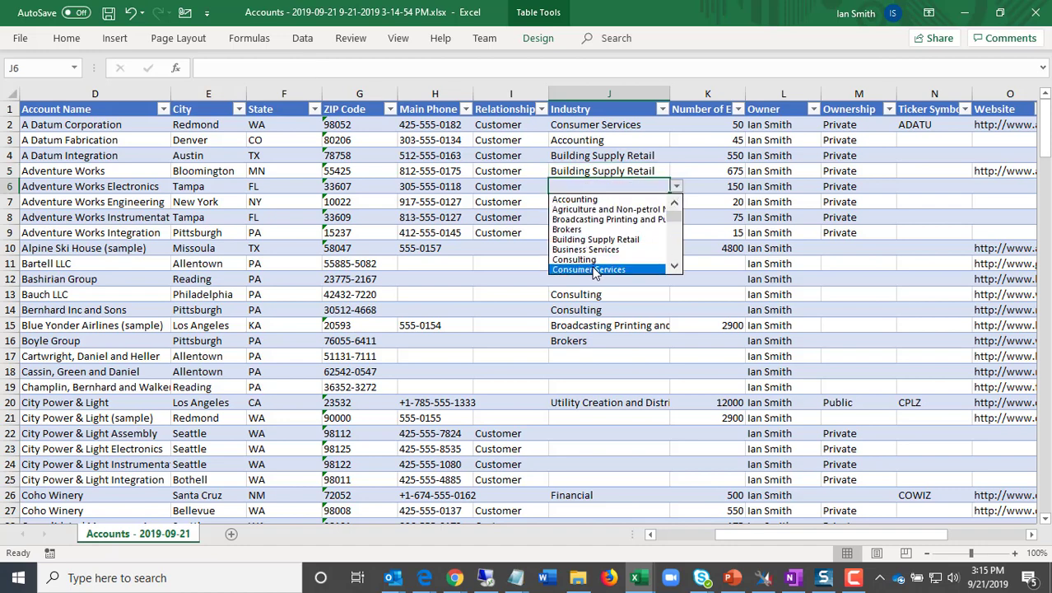
{"action": "scroll", "coordinate": [676, 259], "scroll_direction": "down", "scroll_amount": 5}
{"action": "left_click", "coordinate": [576, 232]}
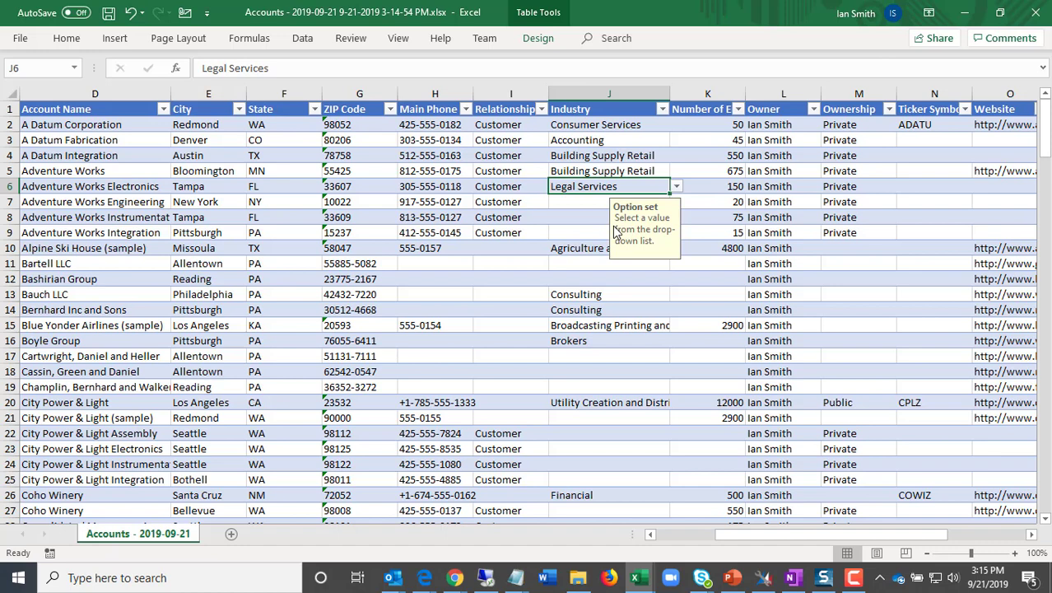
- Set the industry of Adventure Works Engineering in row 7 to Eating and Drinking Places
{"action": "left_click", "coordinate": [579, 209]}
{"action": "left_click", "coordinate": [676, 202]}
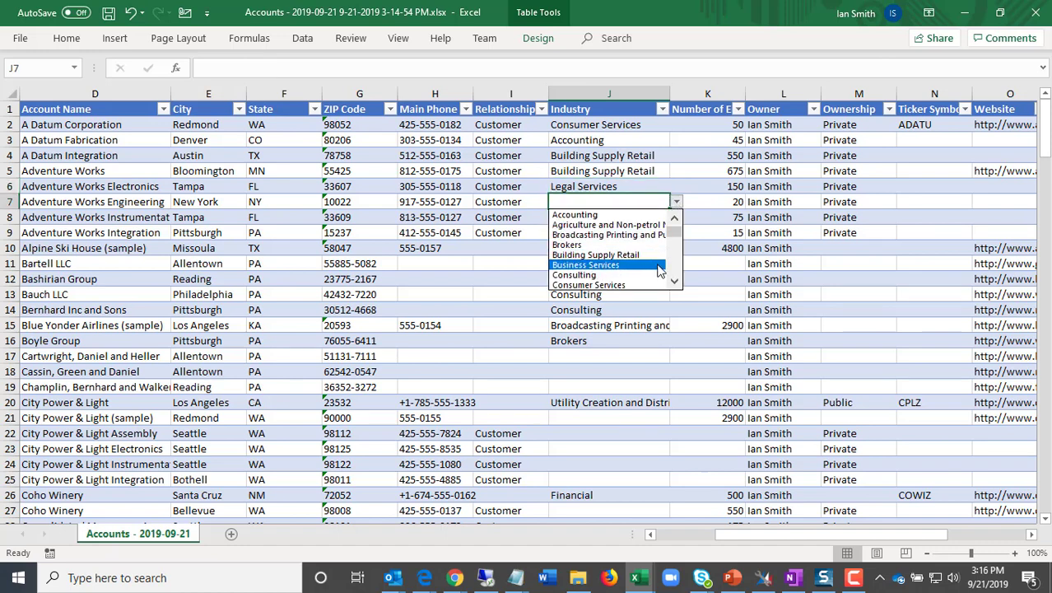
{"action": "scroll", "coordinate": [671, 266], "scroll_direction": "down", "scroll_amount": 3}
{"action": "left_click", "coordinate": [625, 245]}
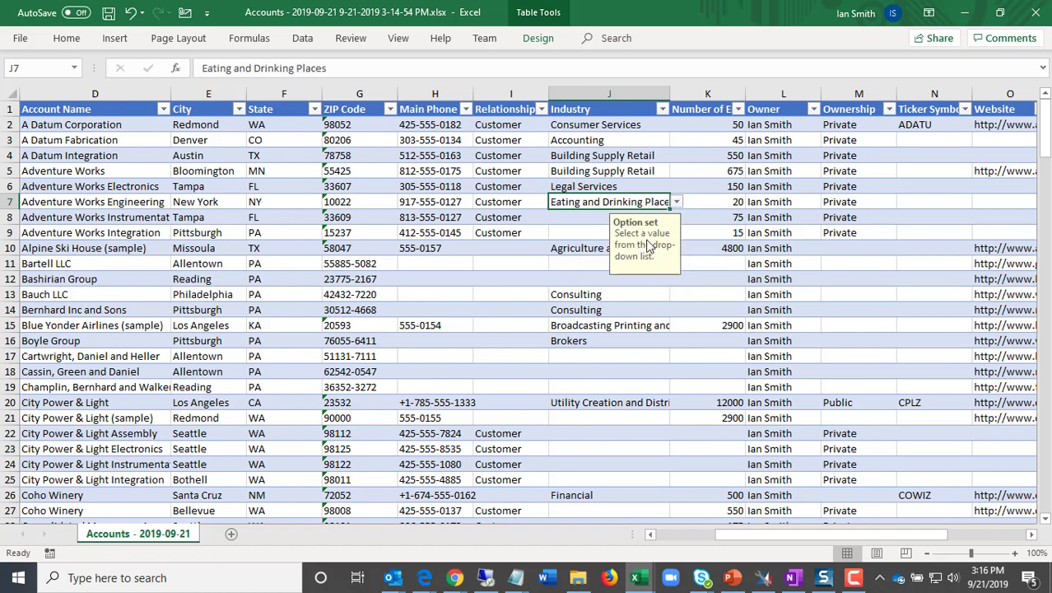
- Set the industry of the Adventure Works account in row 8 to Inbound Repair and Services
{"action": "left_click", "coordinate": [680, 215]}
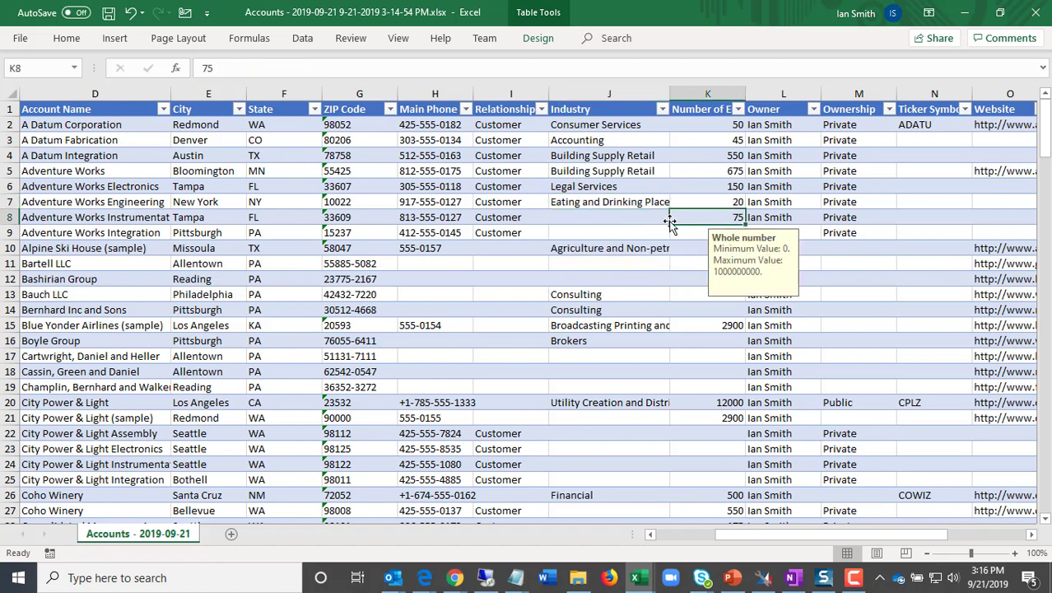
{"action": "left_click", "coordinate": [636, 222]}
{"action": "left_click", "coordinate": [676, 217]}
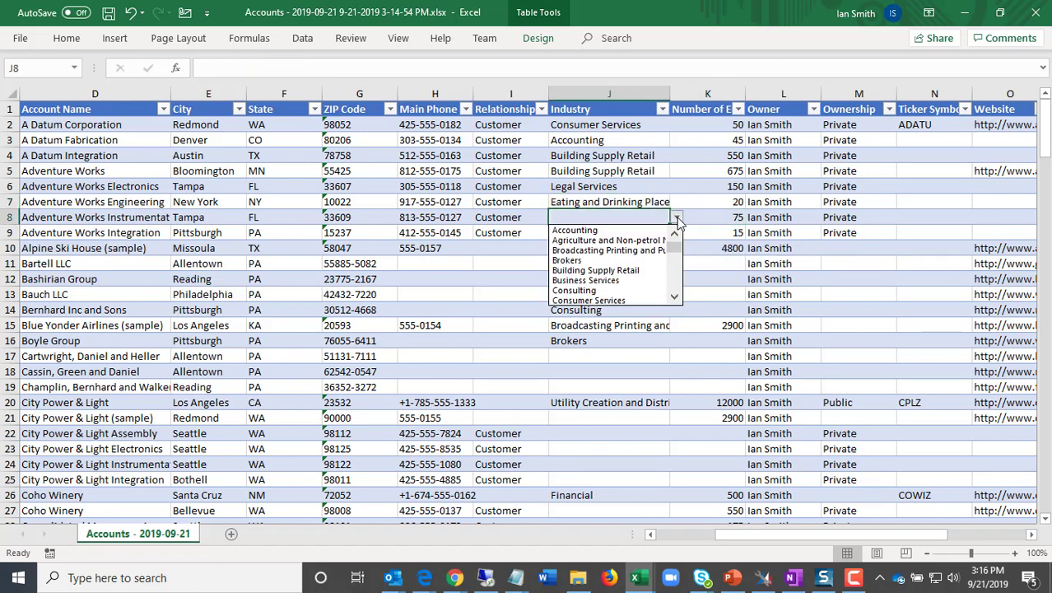
{"action": "scroll", "coordinate": [674, 283], "scroll_direction": "down", "scroll_amount": 3}
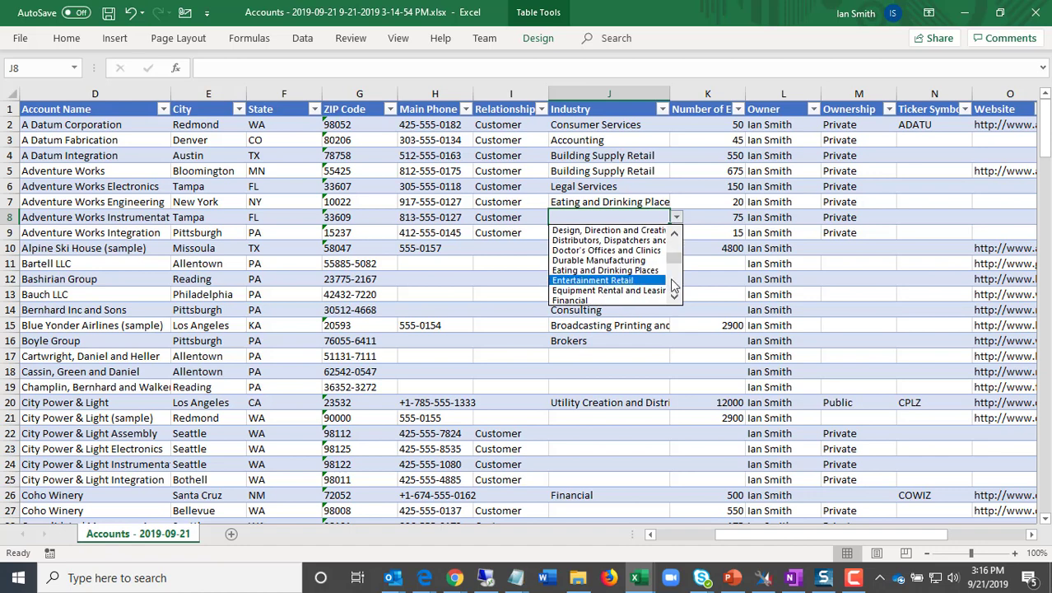
{"action": "left_click", "coordinate": [680, 284]}
{"action": "left_click", "coordinate": [593, 251]}
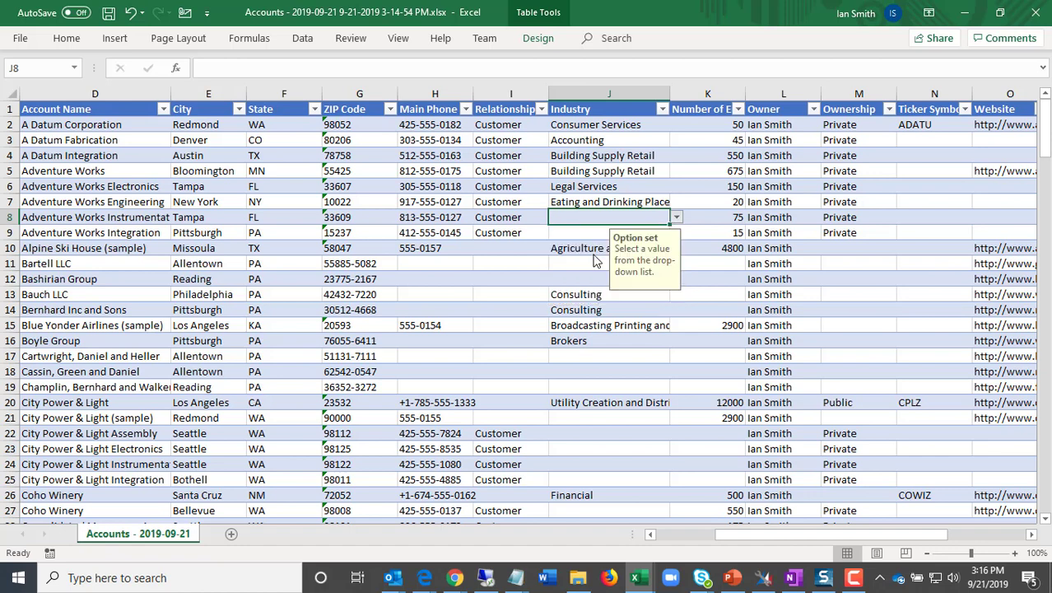
- Examine the input rules attached to the Main Phone and ZIP Code cells across several account rows
{"action": "left_click", "coordinate": [504, 250]}
{"action": "left_click", "coordinate": [428, 263]}
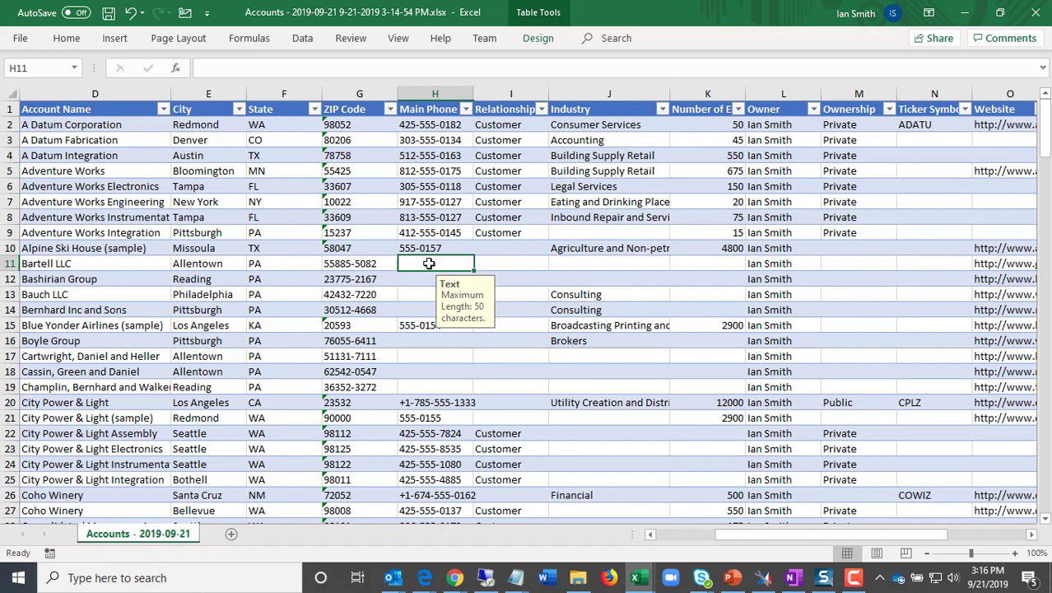
{"action": "left_click", "coordinate": [367, 265]}
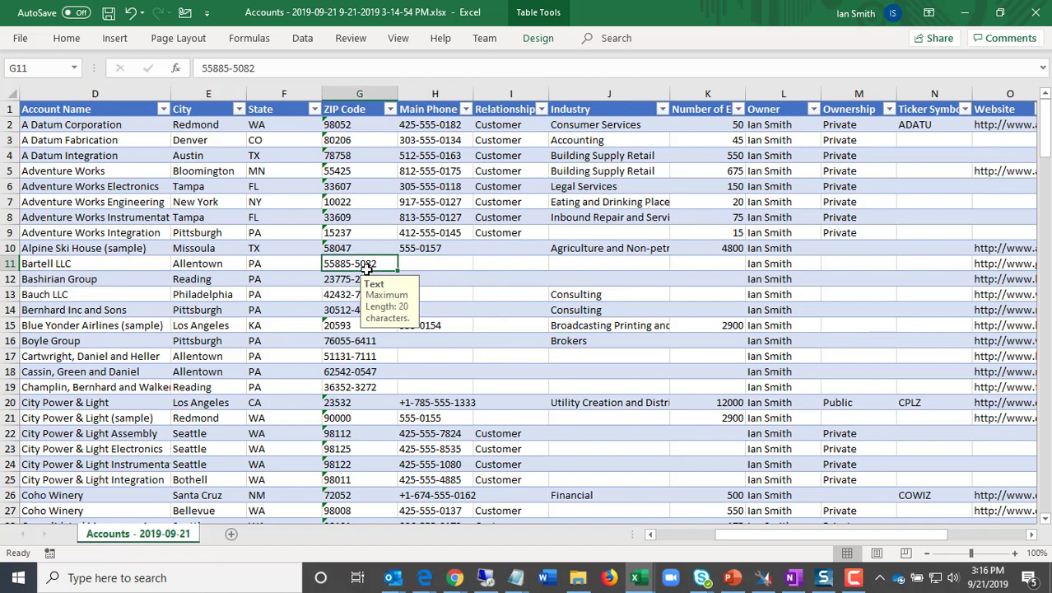
{"action": "key", "text": "Down"}
{"action": "key", "text": "Down"}
{"action": "key", "text": "Down"}
{"action": "key", "text": "Down"}
{"action": "key", "text": "Down"}
{"action": "key", "text": "Down"}
{"action": "key", "text": "Down"}
{"action": "key", "text": "Down"}
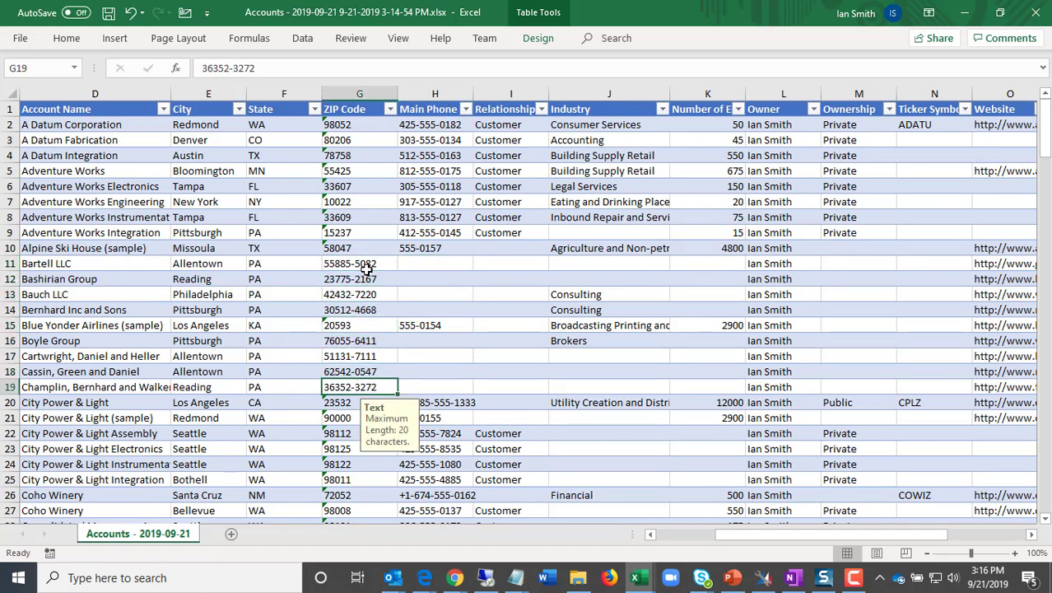
{"action": "key", "text": "Up"}
{"action": "key", "text": "Up"}
{"action": "key", "text": "Up"}
{"action": "key", "text": "Up"}
{"action": "key", "text": "Up"}
{"action": "key", "text": "Up"}
{"action": "key", "text": "Up"}
{"action": "key", "text": "Up"}
{"action": "key", "text": "Up"}
{"action": "key", "text": "Up"}
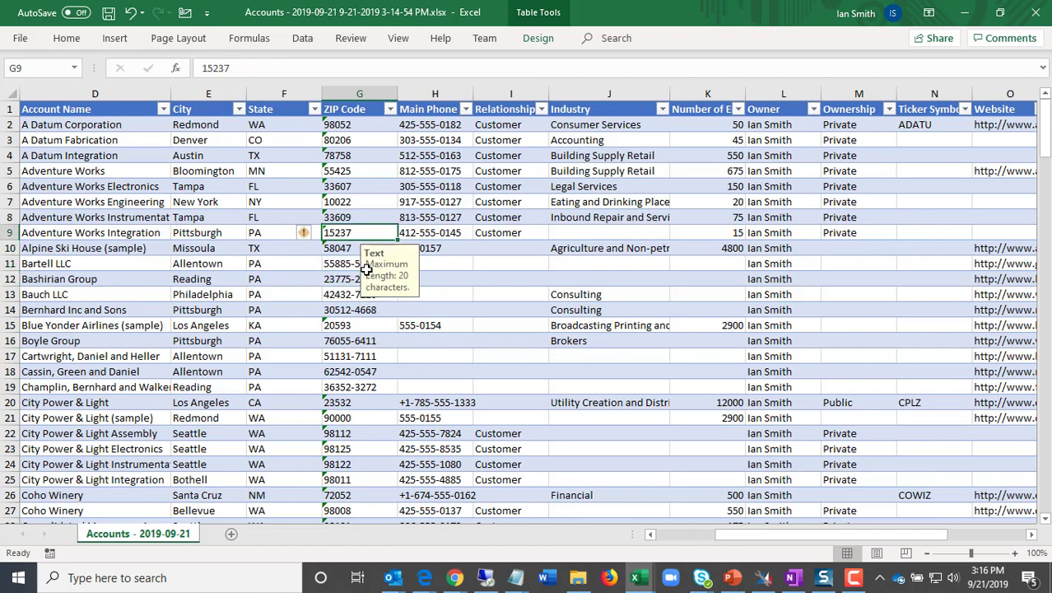
- Examine the input rules on the Account Name cells and on an empty Relationship cell
{"action": "left_click", "coordinate": [203, 211]}
{"action": "left_click", "coordinate": [144, 202]}
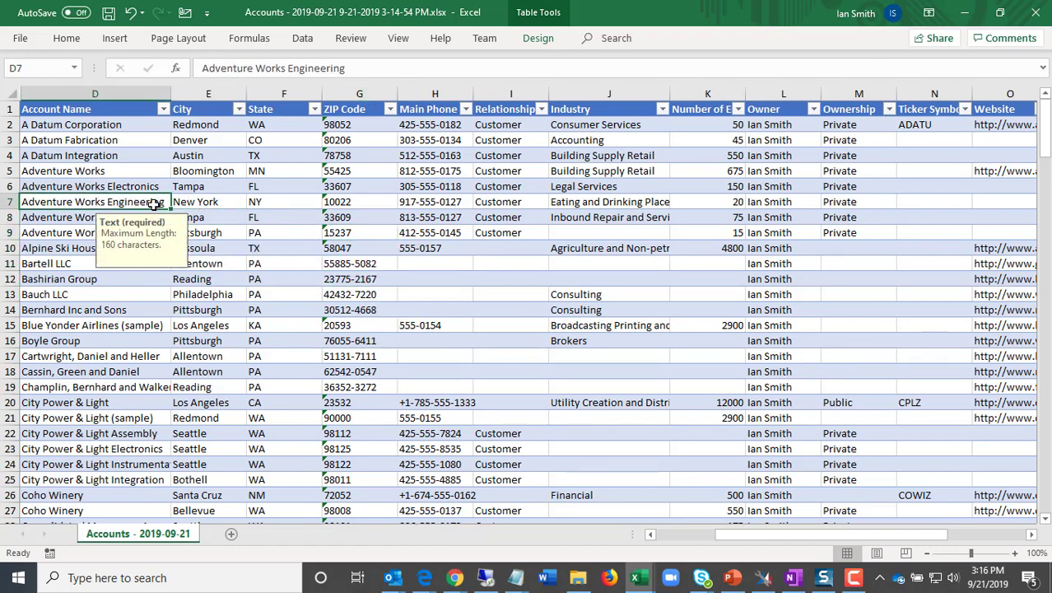
{"action": "left_click", "coordinate": [84, 186]}
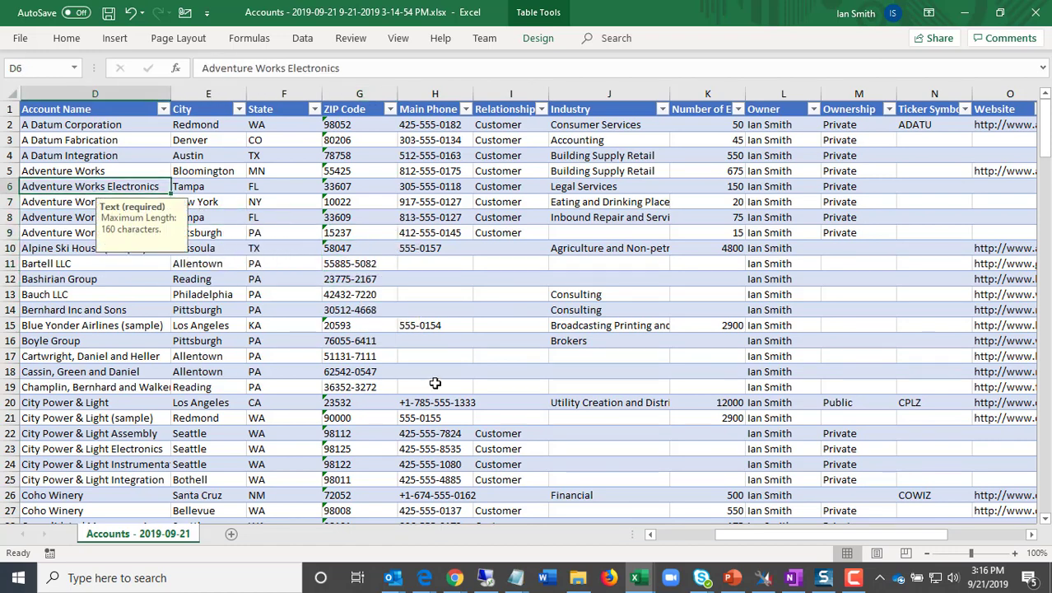
{"action": "left_click", "coordinate": [502, 328]}
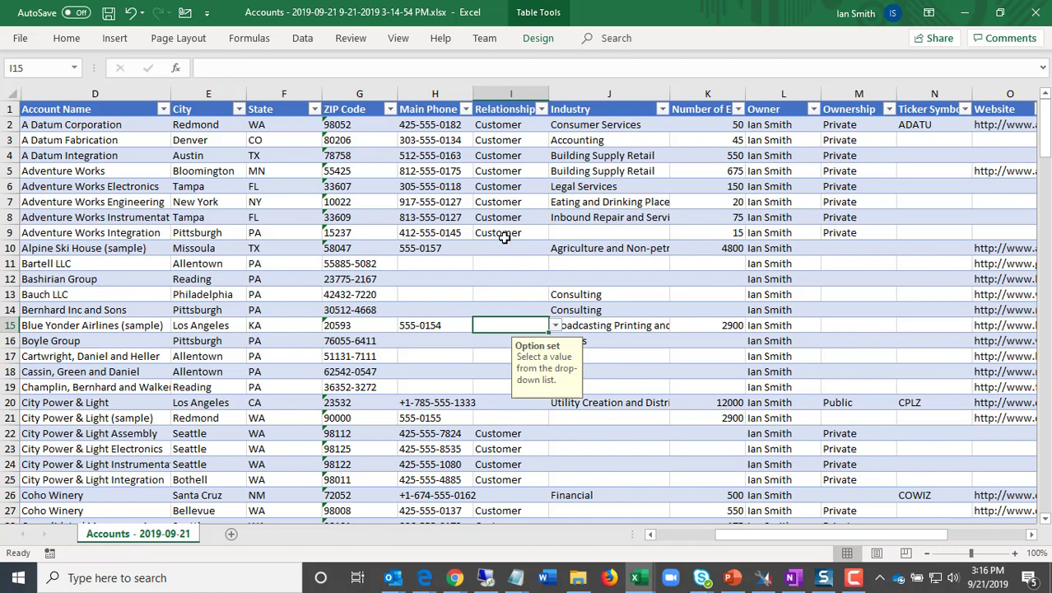
- Set the industry of Adventure Works Integration in row 9 to Durable Manufacturing
{"action": "left_click", "coordinate": [579, 232]}
{"action": "left_click", "coordinate": [676, 233]}
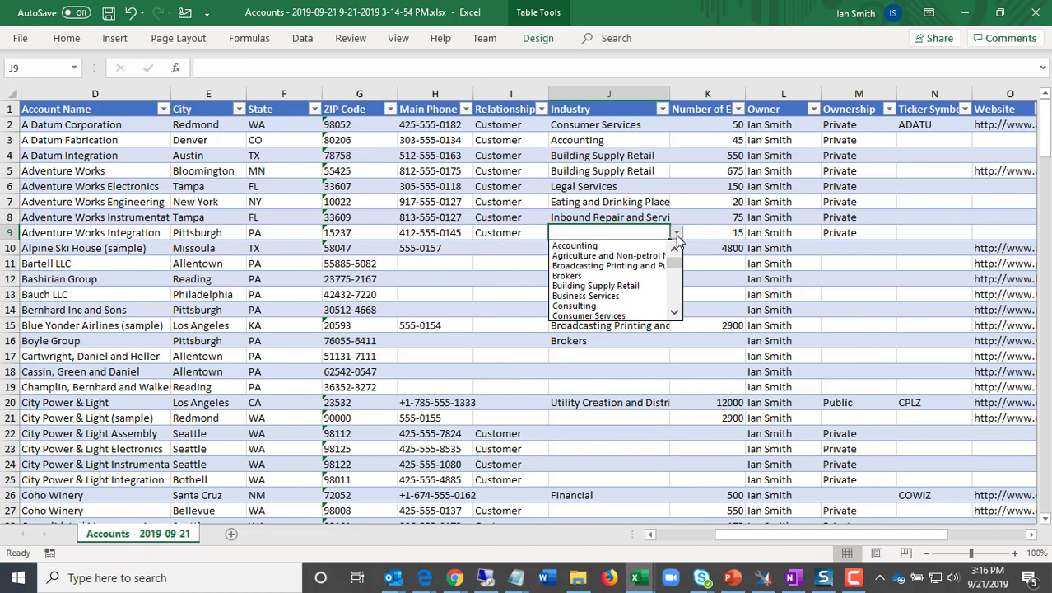
{"action": "left_click", "coordinate": [680, 295]}
{"action": "left_click", "coordinate": [599, 276]}
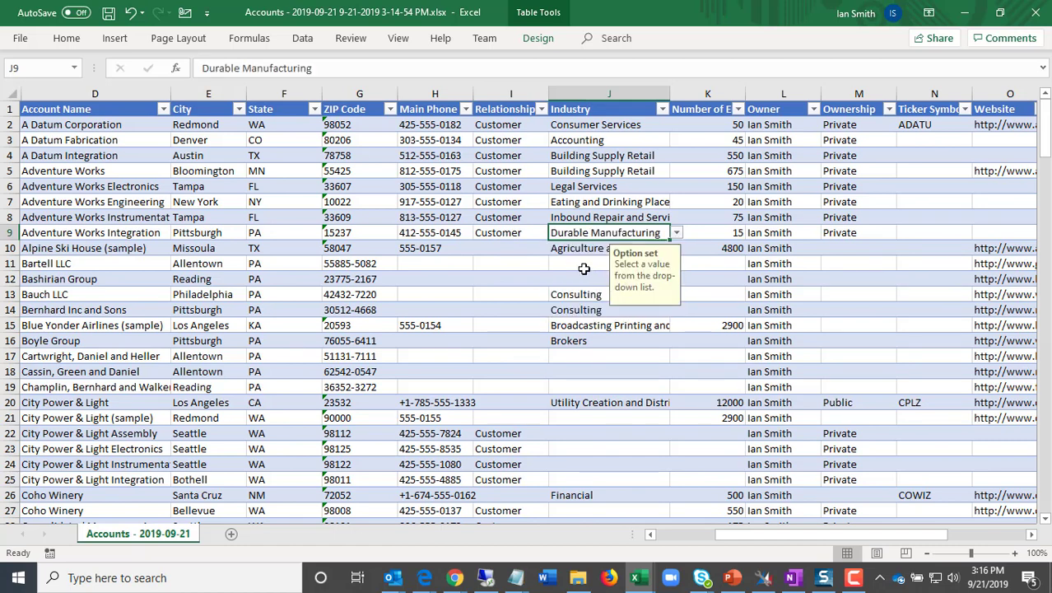
- Set the industry of Bartell LLC in row 11 to Non-Durable Merchandise Retail
{"action": "left_click", "coordinate": [656, 263]}
{"action": "left_click", "coordinate": [676, 263]}
{"action": "left_click", "coordinate": [674, 334]}
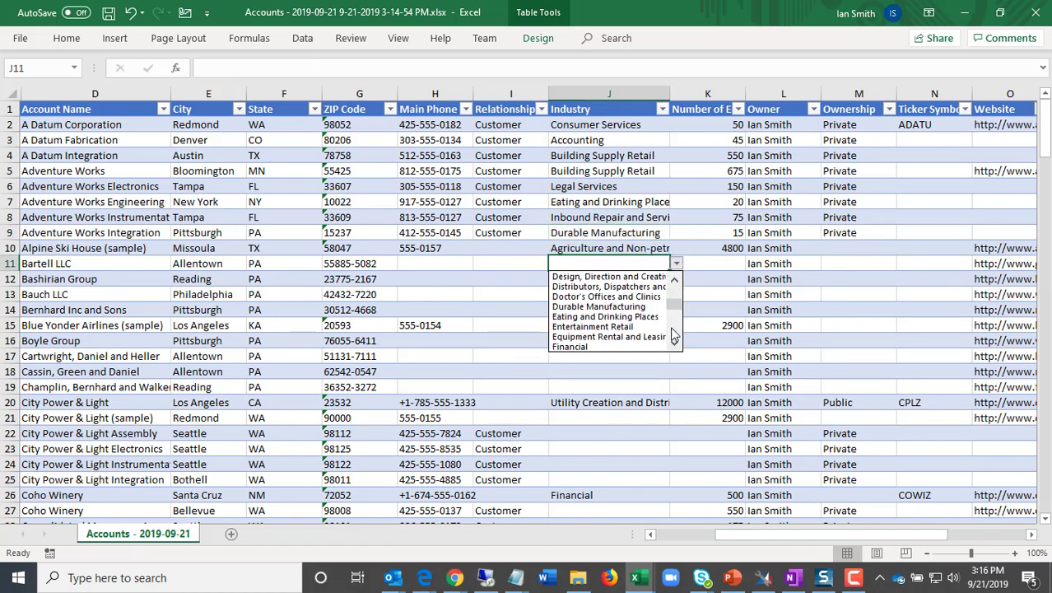
{"action": "left_click", "coordinate": [674, 334]}
{"action": "left_click", "coordinate": [622, 326]}
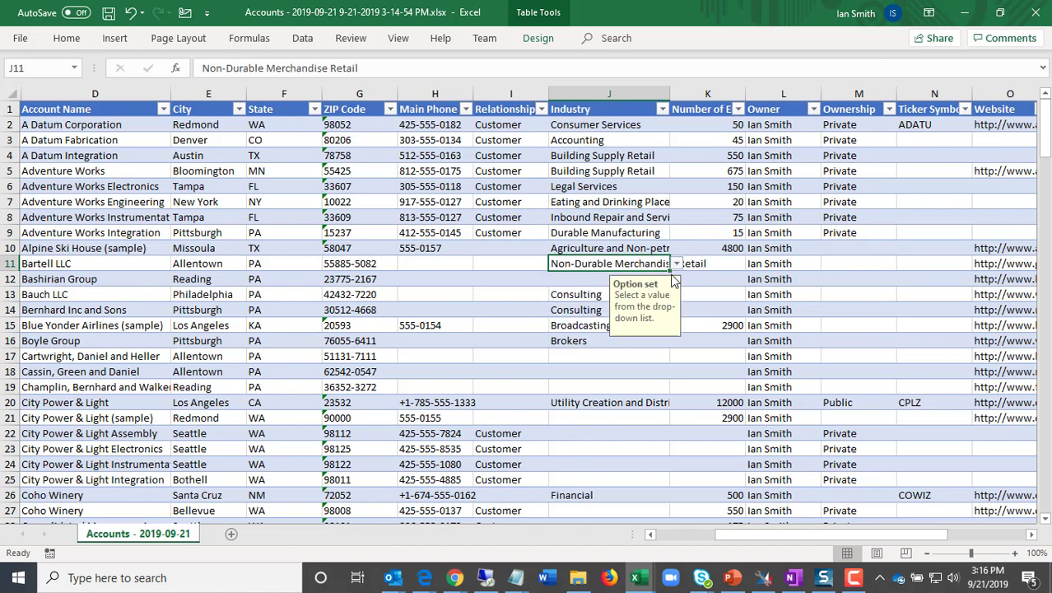
- Set the industry of Bashirian Group in row 12 to Entertainment Retail
{"action": "left_click", "coordinate": [591, 277]}
{"action": "left_click", "coordinate": [676, 279]}
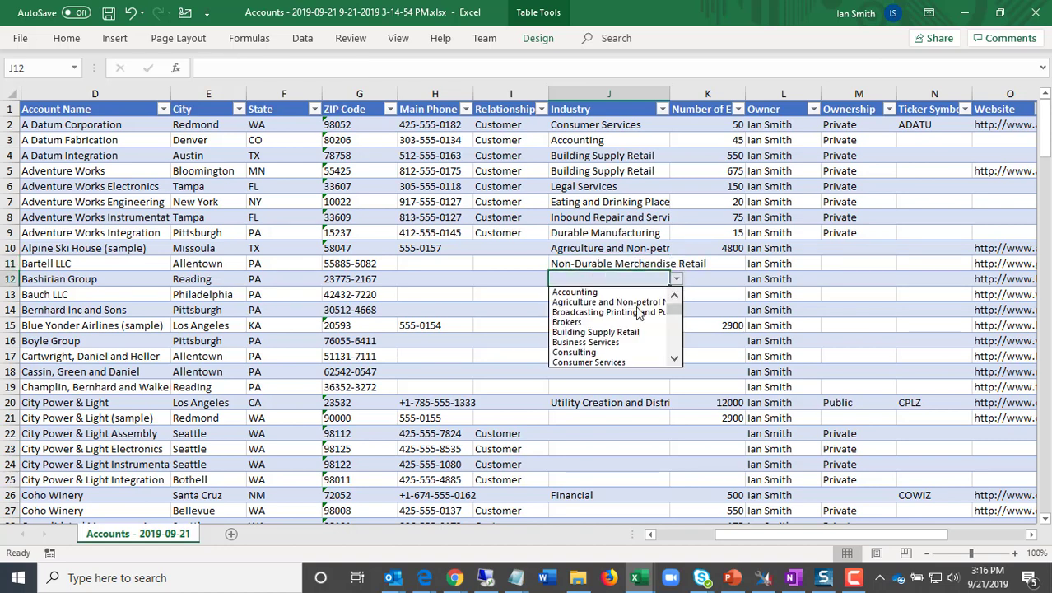
{"action": "scroll", "coordinate": [605, 356], "scroll_direction": "down", "scroll_amount": 3}
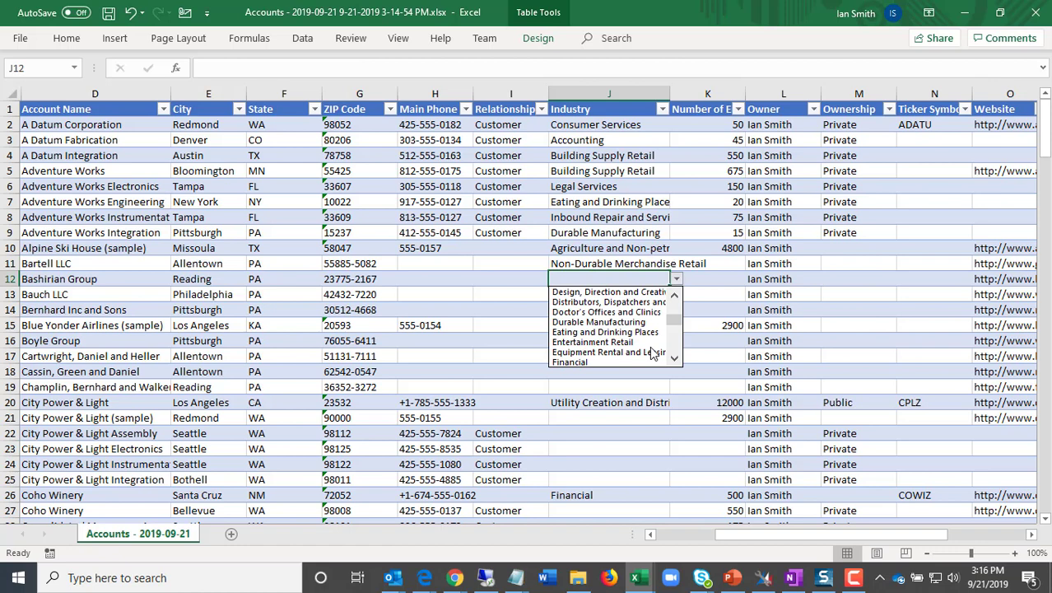
{"action": "left_click", "coordinate": [618, 342]}
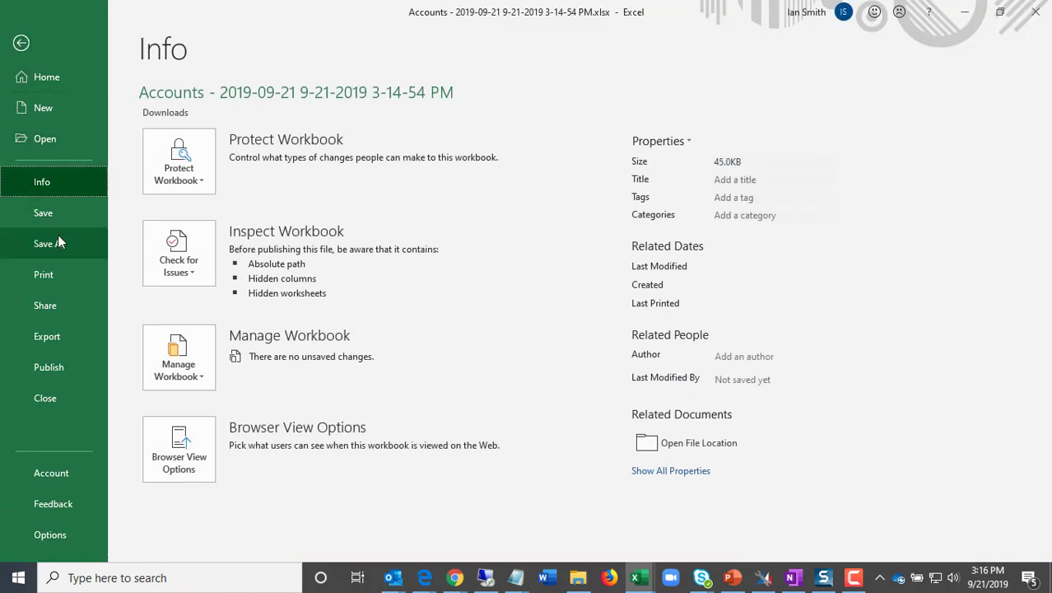
- Save the workbook, then switch to the Dynamics 365 accounts view and leave full-screen mode
{"action": "key", "text": "Escape"}
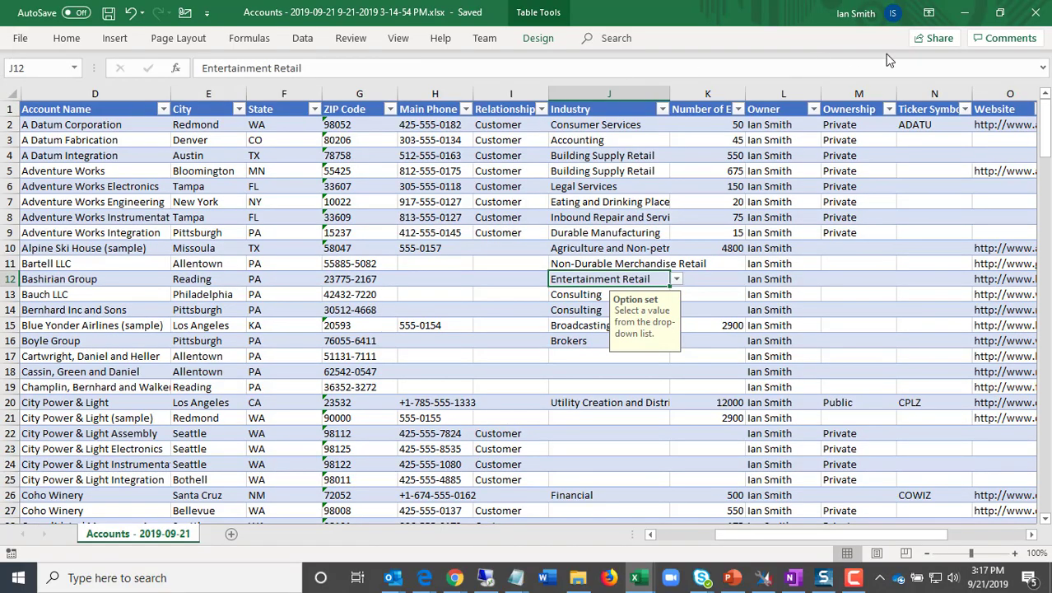
{"action": "left_click", "coordinate": [963, 12]}
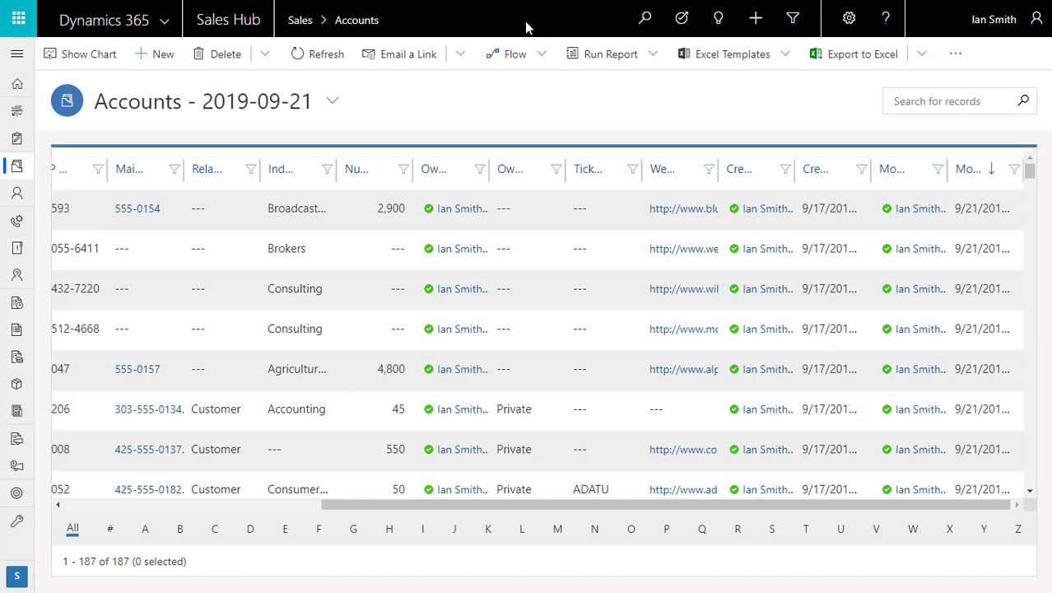
{"action": "key", "text": "F11"}
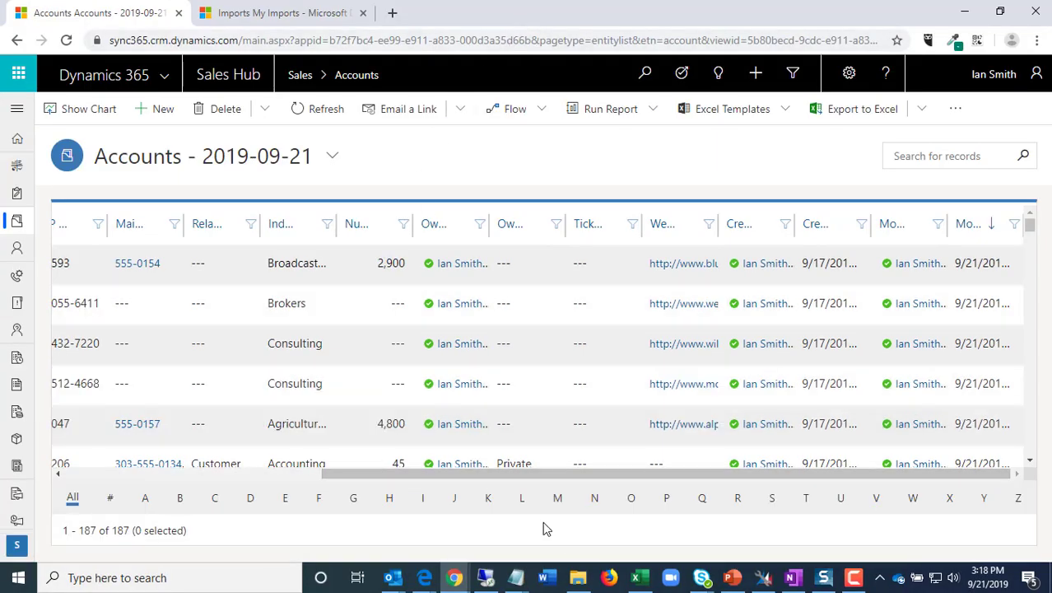
- In File Explorer, sort the Data-Validation-in-Excel folder by date modified and open the Accounts workbook stamped 3-14-54
{"action": "left_click", "coordinate": [577, 577]}
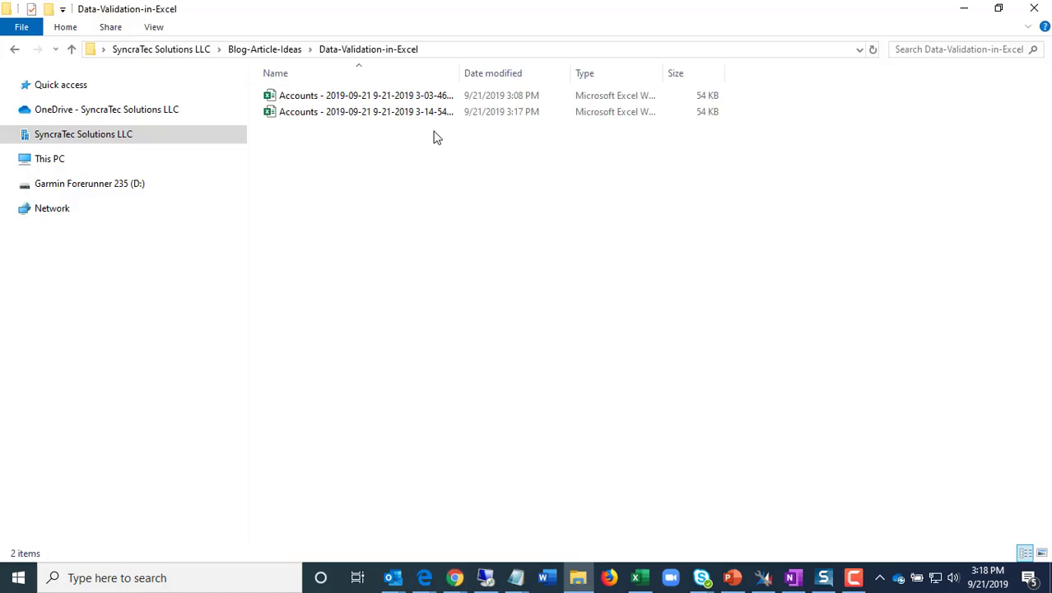
{"action": "left_click", "coordinate": [491, 75]}
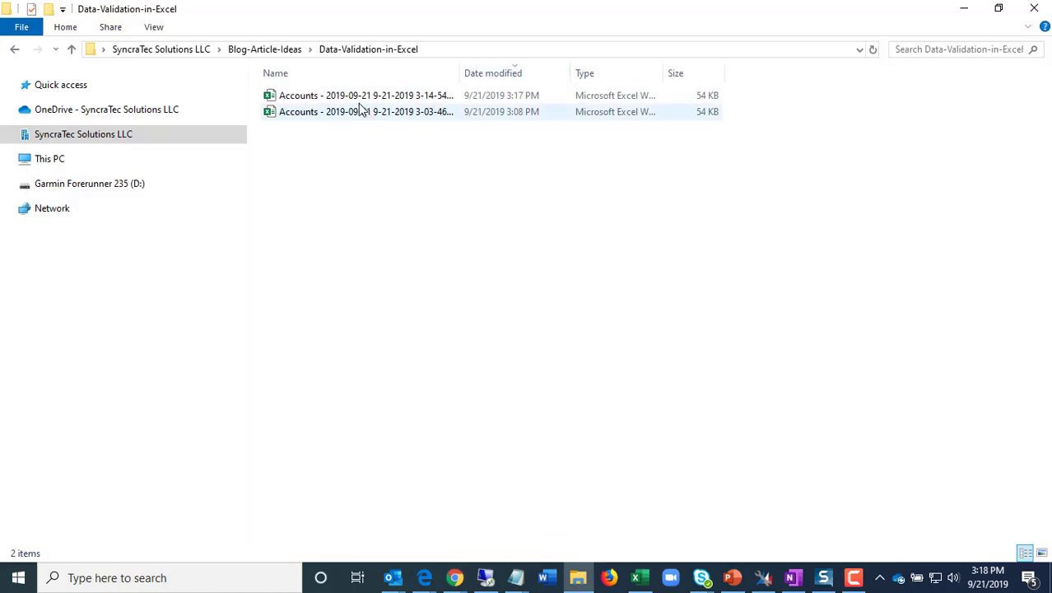
{"action": "right_click", "coordinate": [356, 100]}
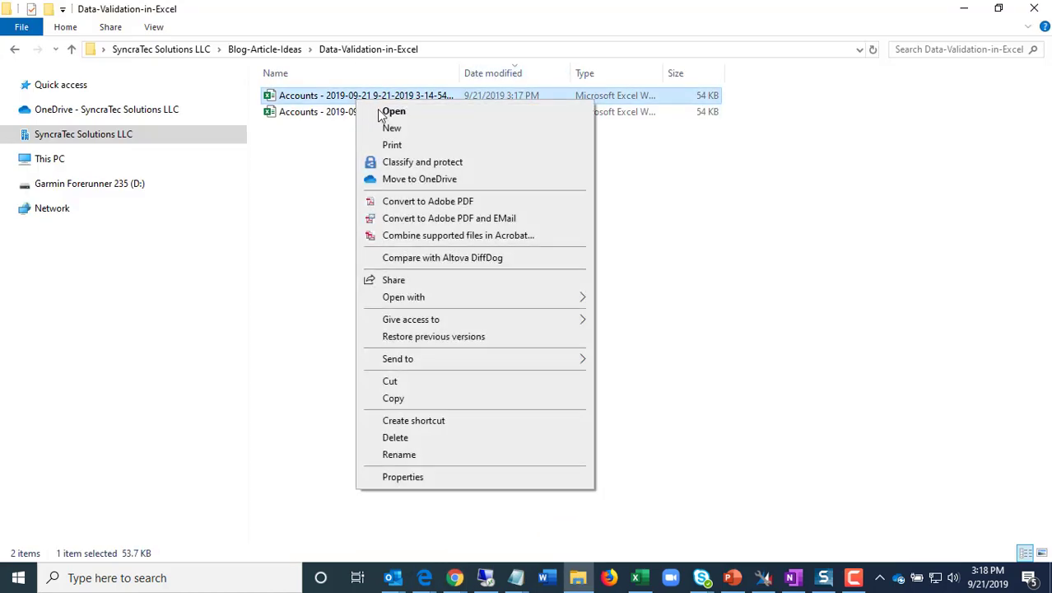
{"action": "left_click", "coordinate": [391, 112]}
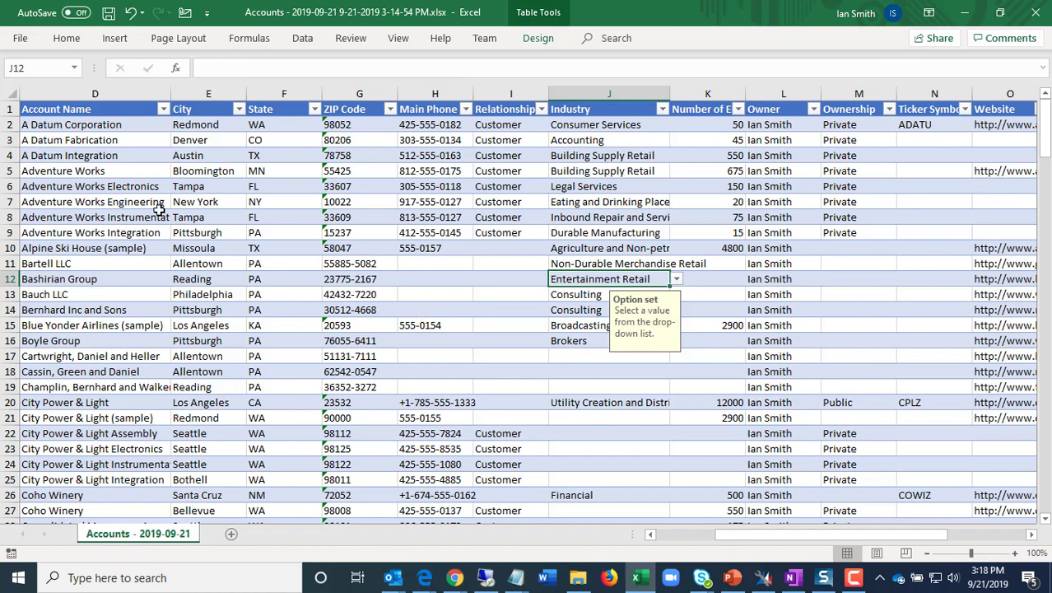
- Clear all data validation settings from the entire Accounts worksheet, accepting the erasure of the mixed validation types
{"action": "left_click", "coordinate": [222, 246]}
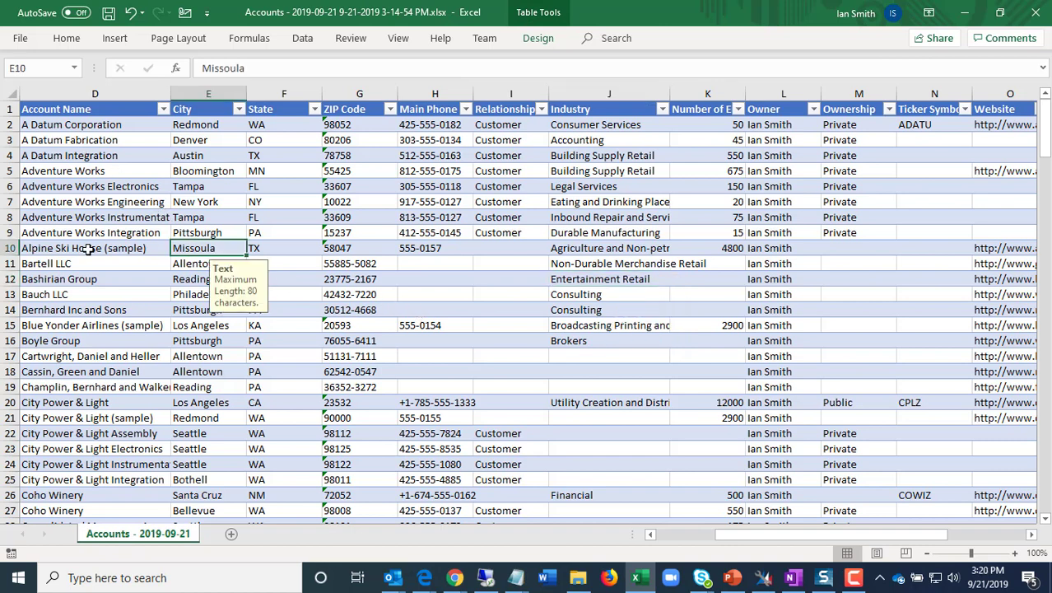
{"action": "left_click", "coordinate": [10, 95]}
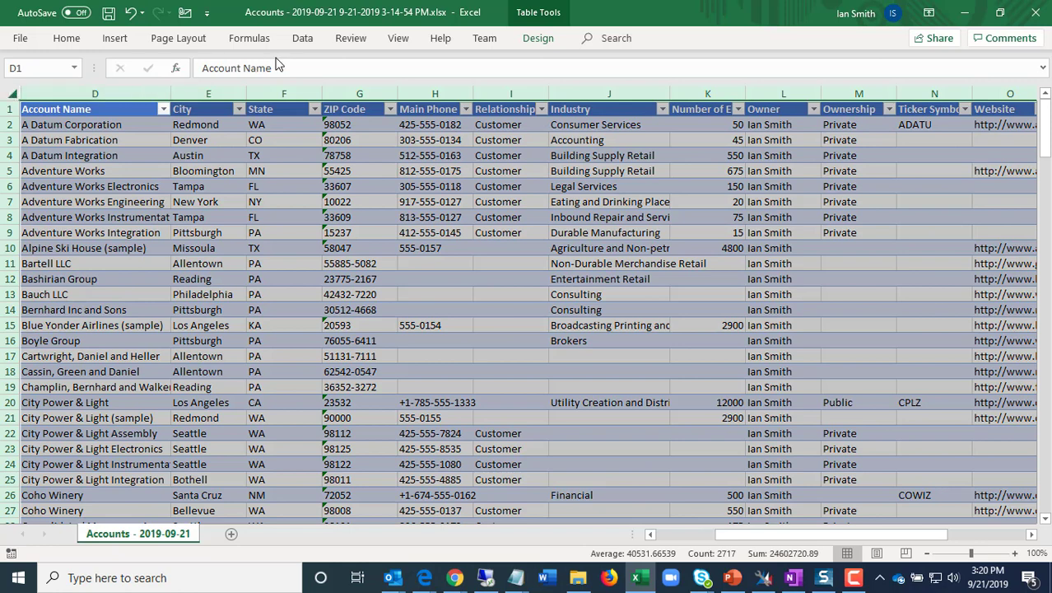
{"action": "left_click", "coordinate": [302, 41]}
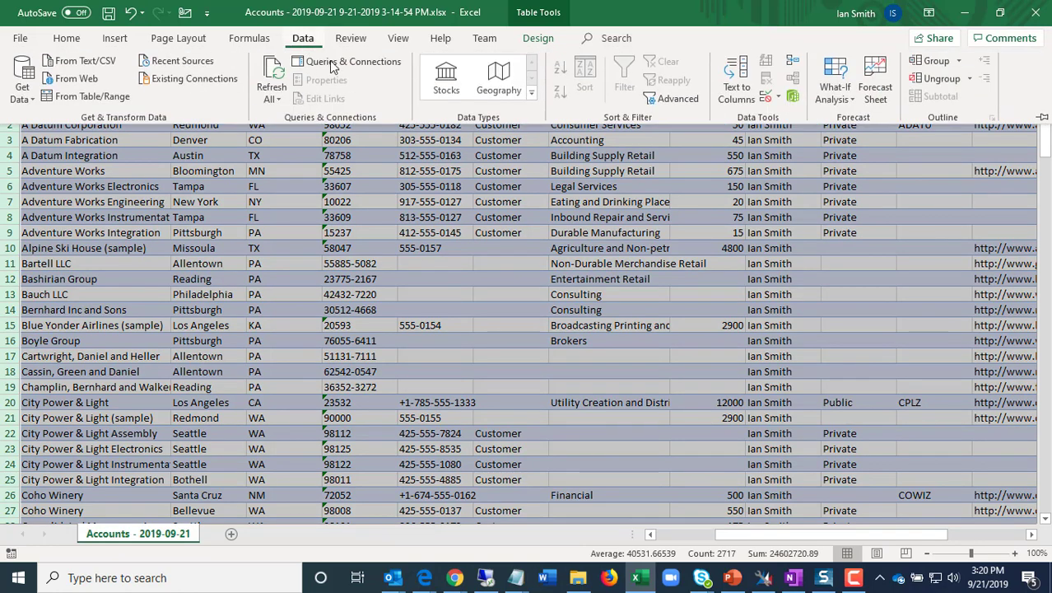
{"action": "left_click", "coordinate": [781, 98]}
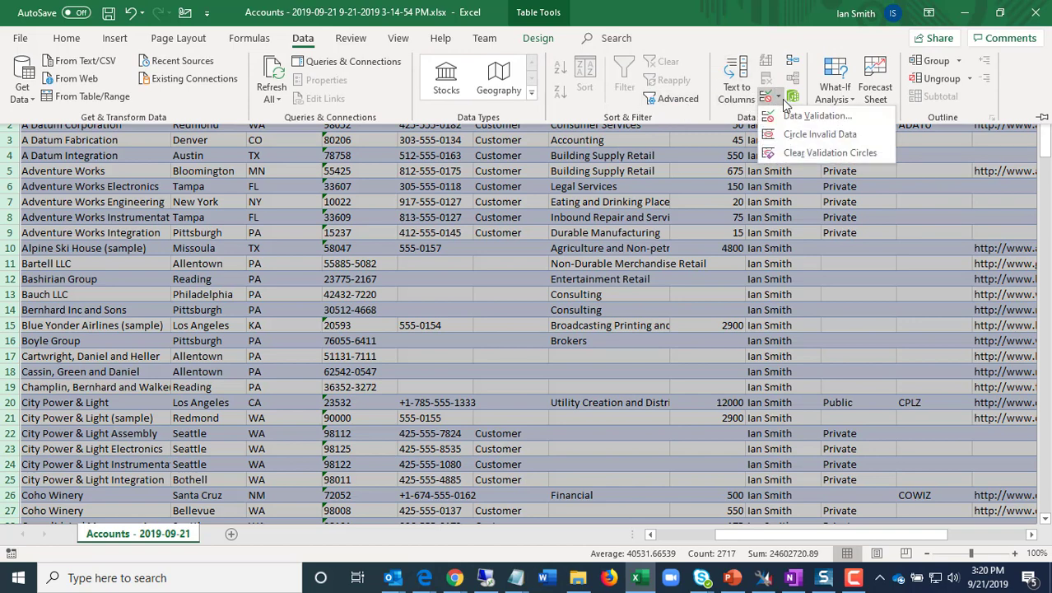
{"action": "left_click", "coordinate": [794, 115]}
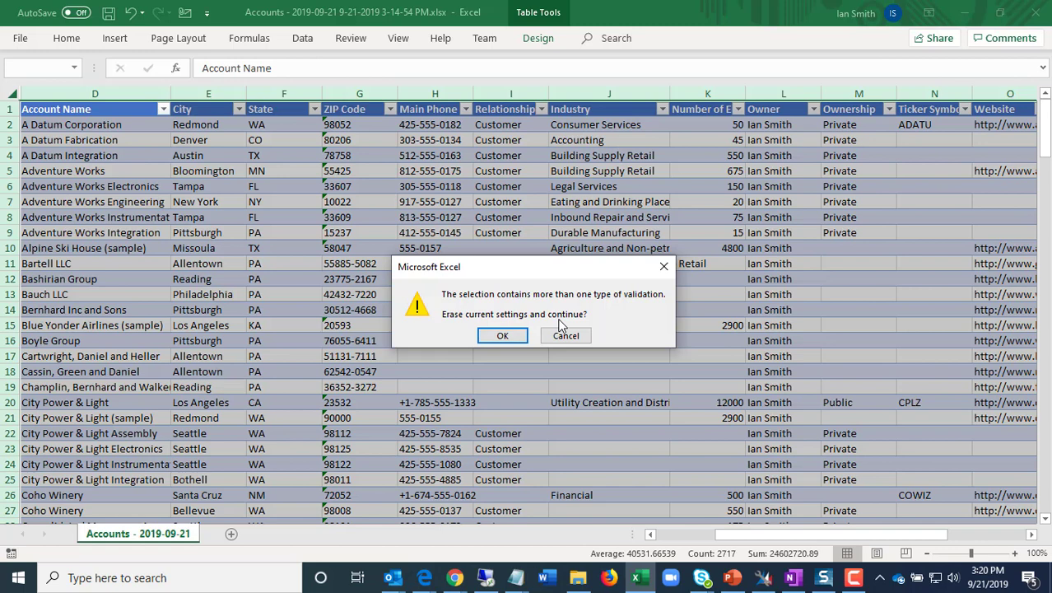
{"action": "left_click", "coordinate": [504, 335]}
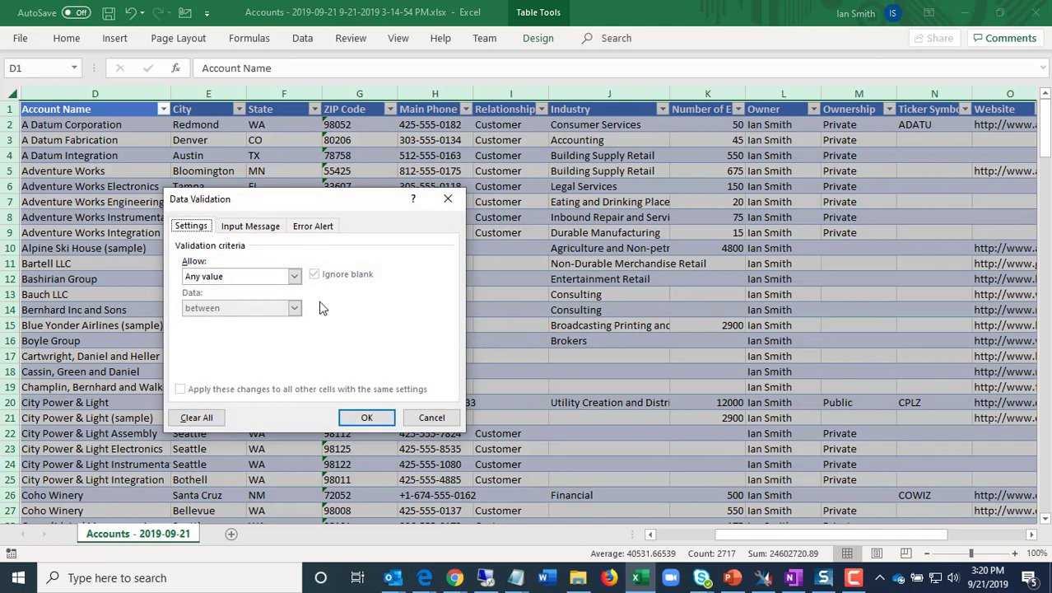
{"action": "left_click", "coordinate": [197, 418]}
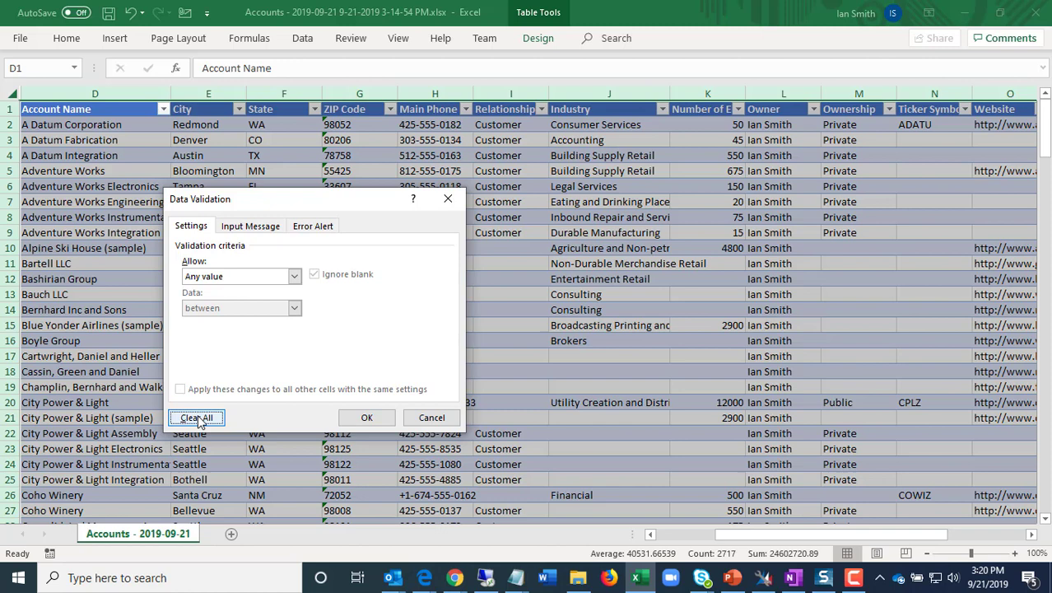
{"action": "left_click", "coordinate": [360, 419]}
- Check cells in the Account Name, City, State, ZIP Code and Main Phone columns for remaining input rules
{"action": "left_click", "coordinate": [135, 247]}
{"action": "left_click", "coordinate": [144, 290]}
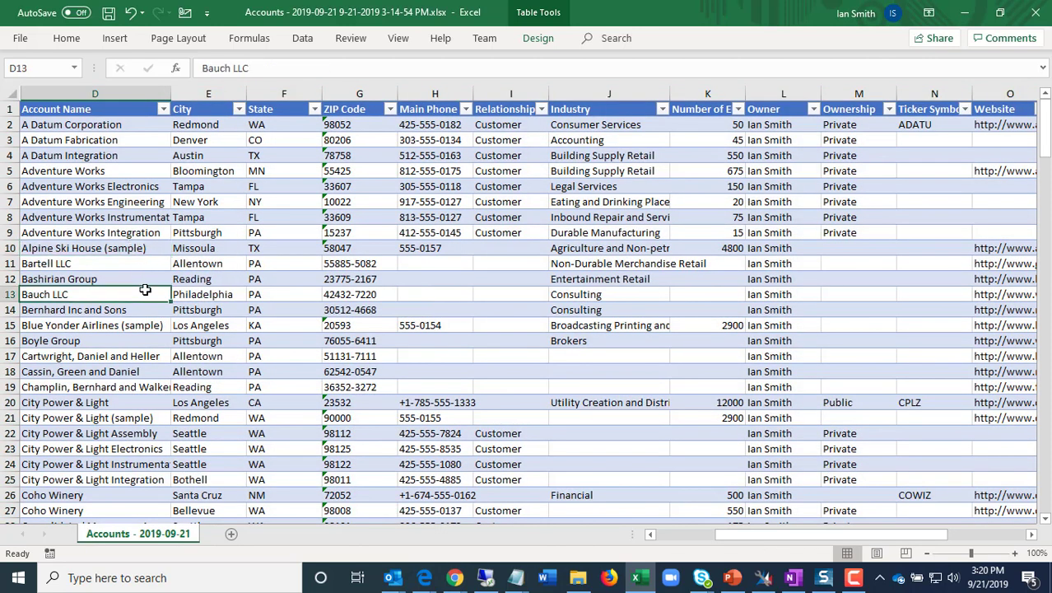
{"action": "left_click_drag", "start_coordinate": [145, 290], "coordinate": [172, 295]}
{"action": "left_click", "coordinate": [198, 248]}
{"action": "left_click", "coordinate": [266, 248]}
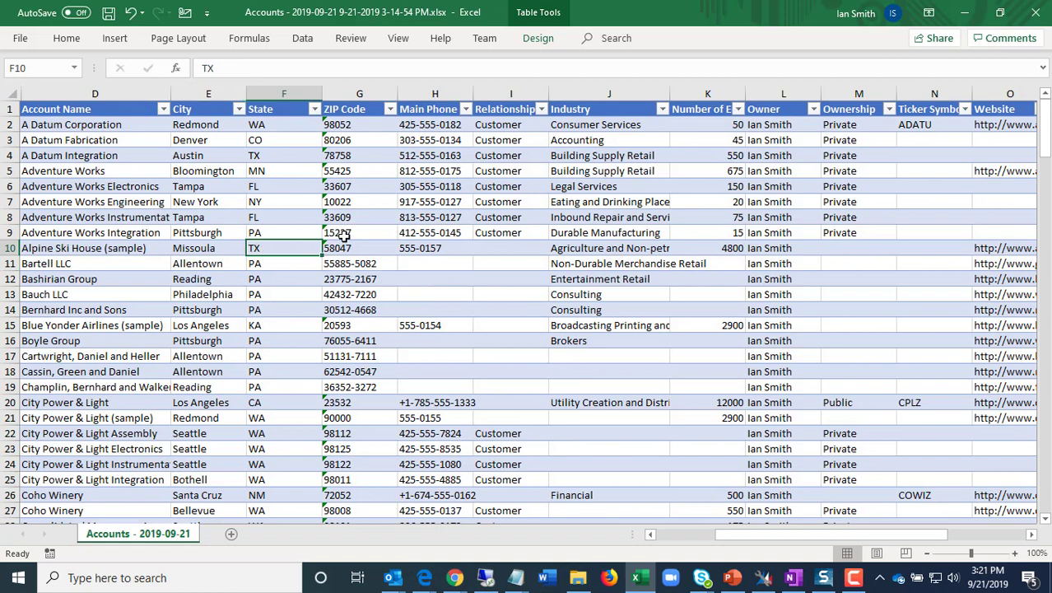
{"action": "left_click", "coordinate": [354, 201]}
{"action": "left_click", "coordinate": [438, 187]}
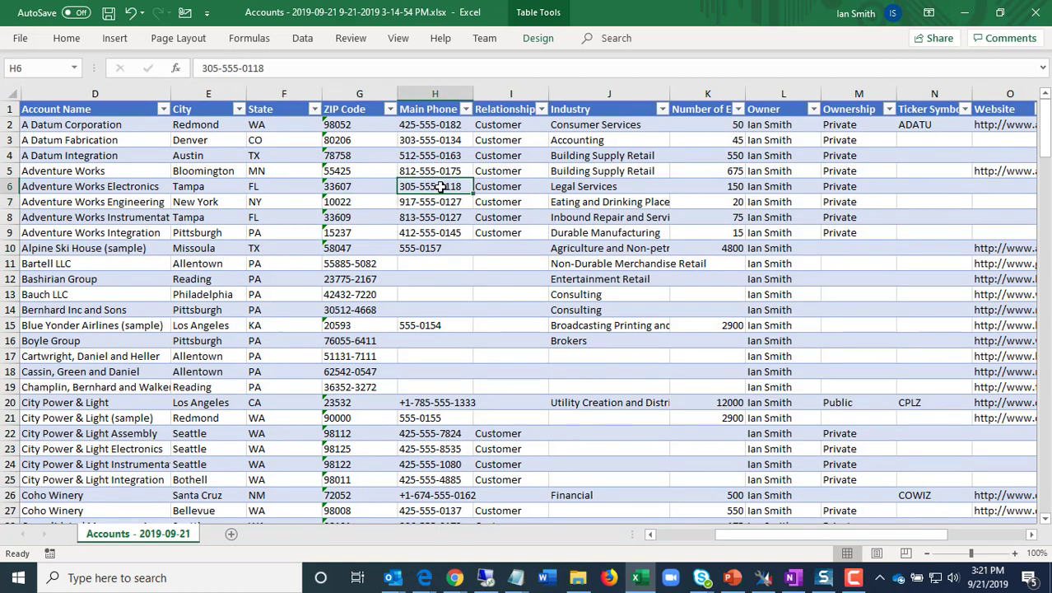
- Ignore the number-stored-as-text errors in ZIP Code cells G2:G13 and save the workbook
{"action": "left_click", "coordinate": [337, 170]}
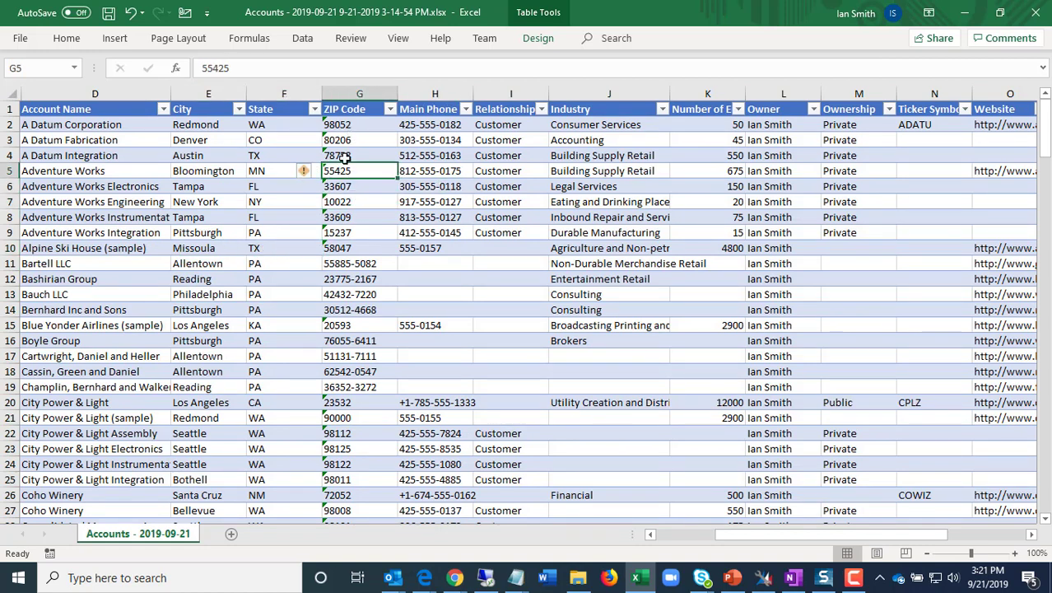
{"action": "left_click", "coordinate": [339, 248]}
{"action": "mouse_move", "coordinate": [309, 255]}
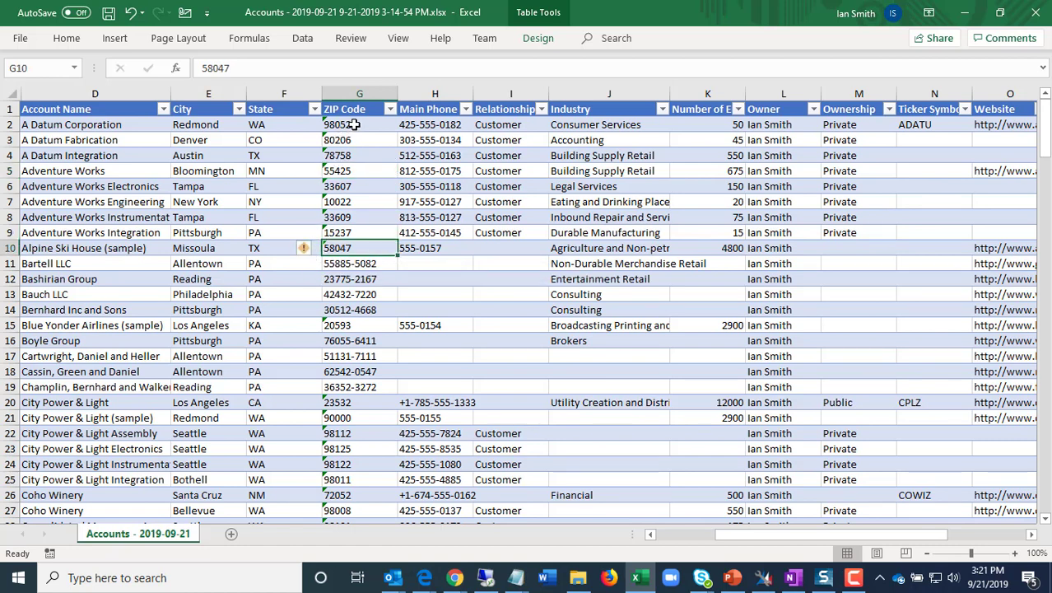
{"action": "left_click_drag", "start_coordinate": [354, 124], "coordinate": [356, 296]}
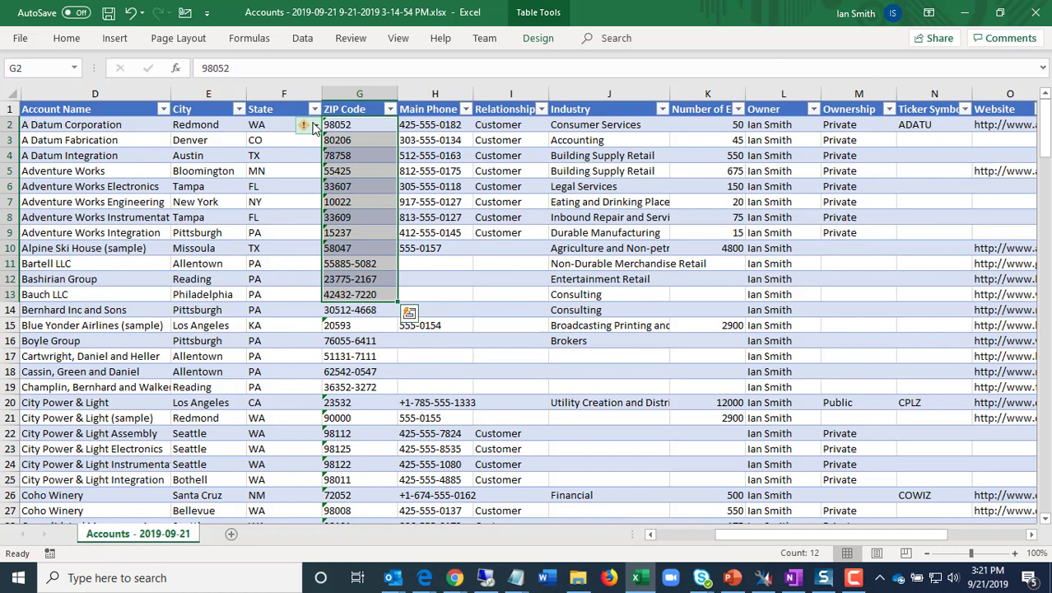
{"action": "left_click", "coordinate": [313, 127]}
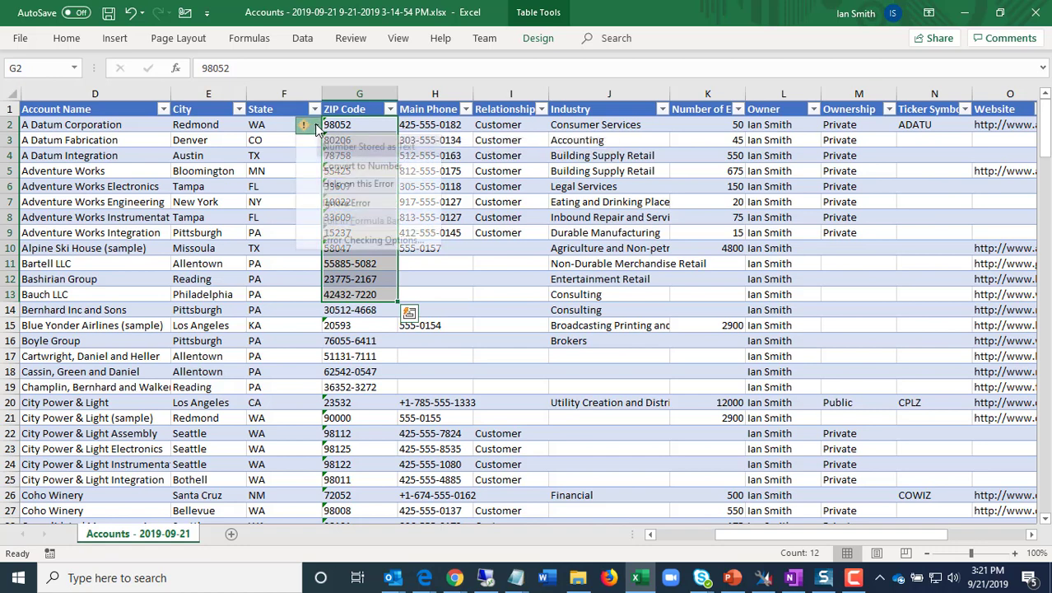
{"action": "left_click", "coordinate": [344, 203]}
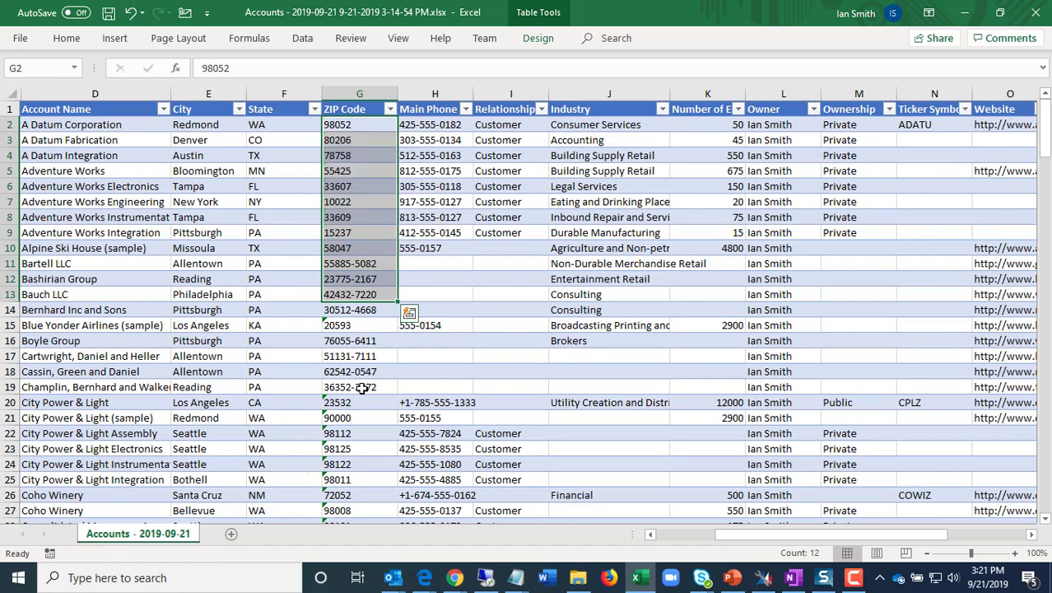
{"action": "left_click", "coordinate": [359, 402]}
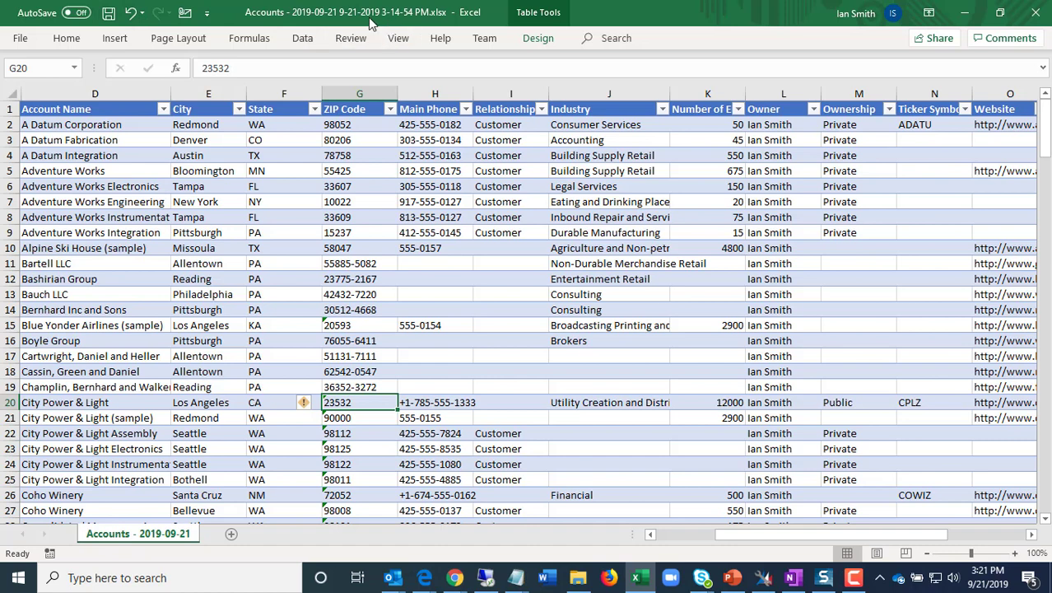
{"action": "left_click", "coordinate": [108, 13]}
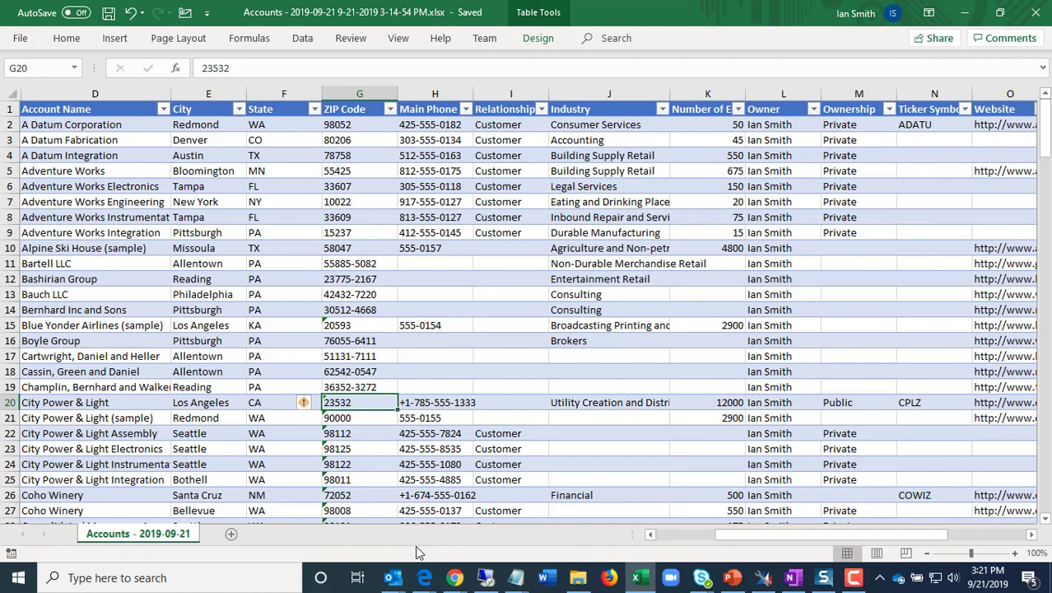
- Switch to the Dynamics 365 Accounts list in Chrome and start an import from Excel
{"action": "mouse_move", "coordinate": [454, 577]}
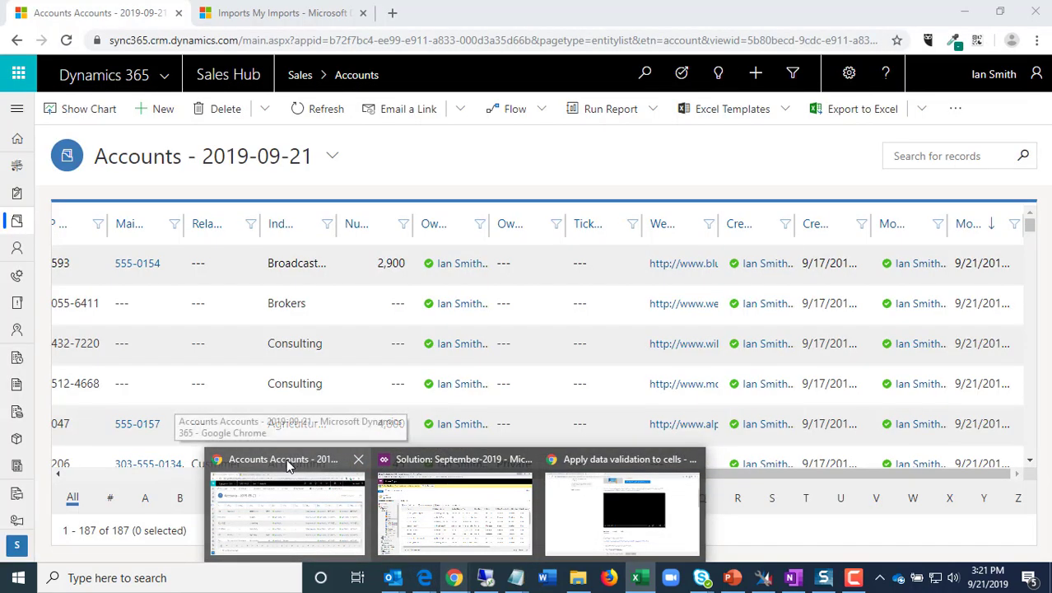
{"action": "left_click", "coordinate": [287, 459]}
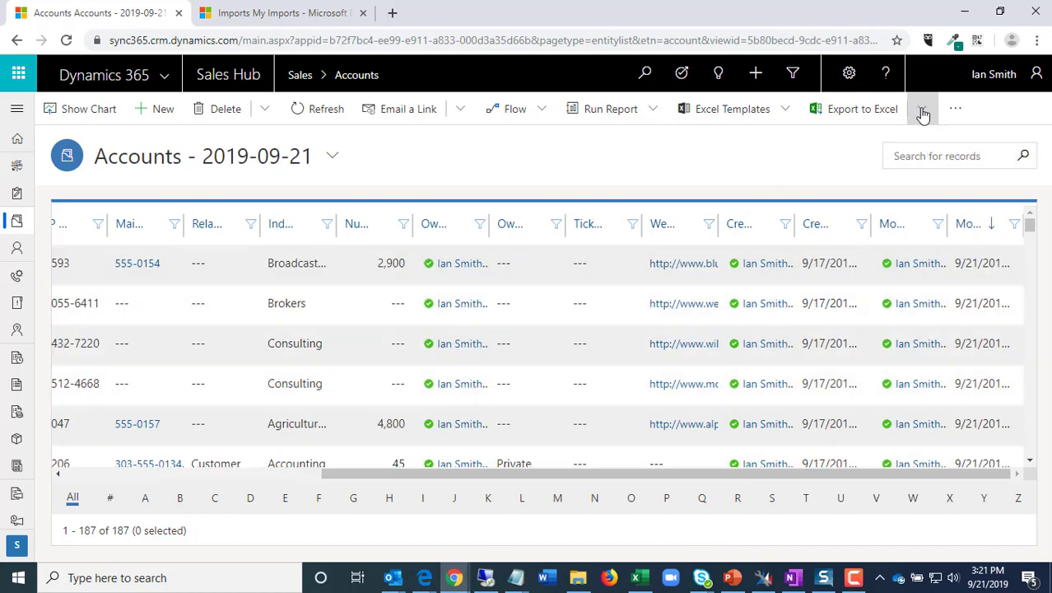
{"action": "left_click", "coordinate": [923, 114]}
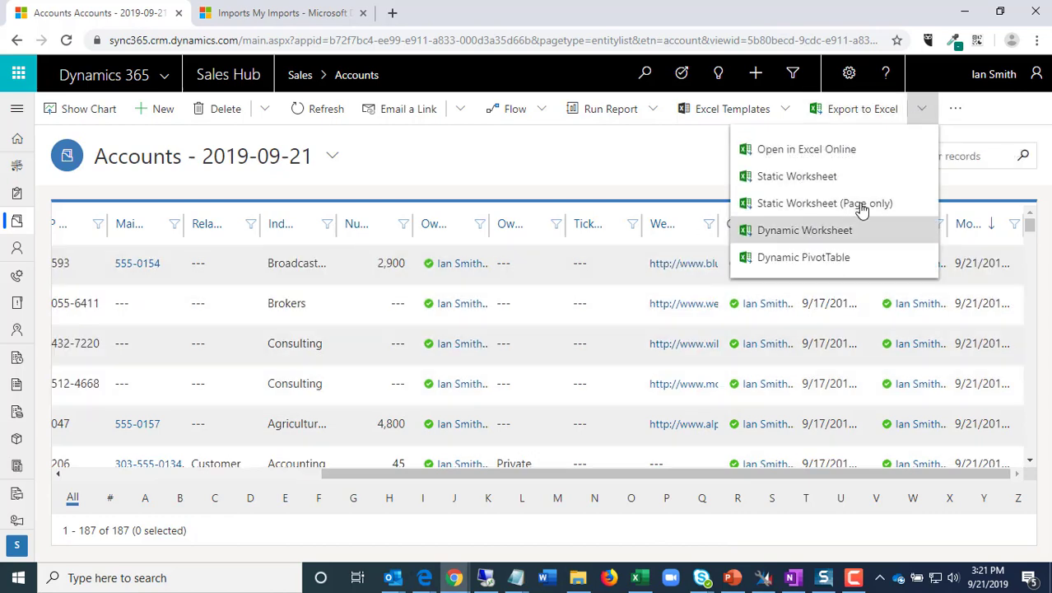
{"action": "left_click", "coordinate": [950, 112]}
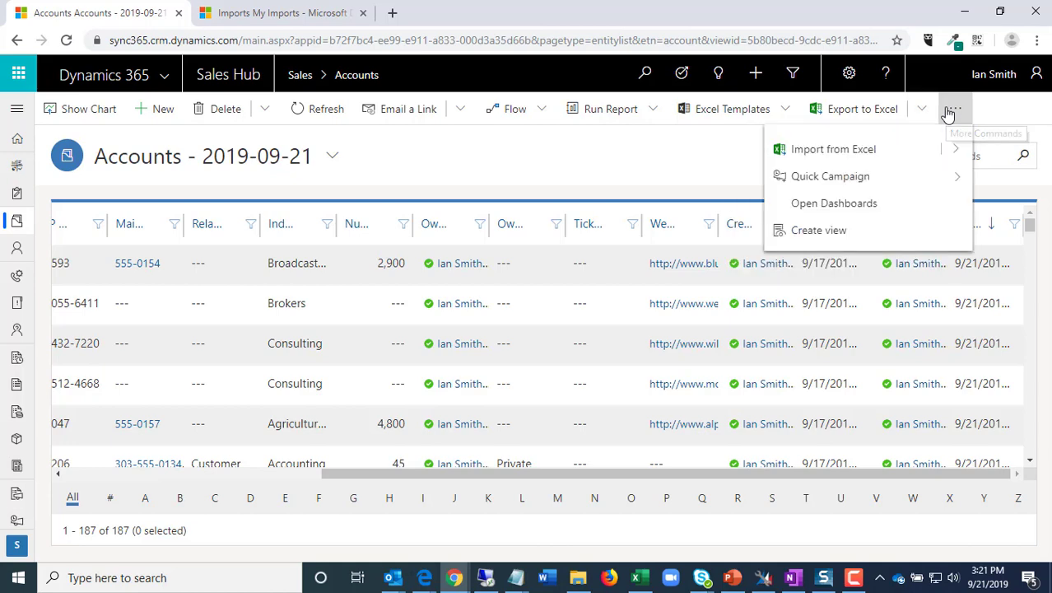
{"action": "left_click", "coordinate": [833, 151]}
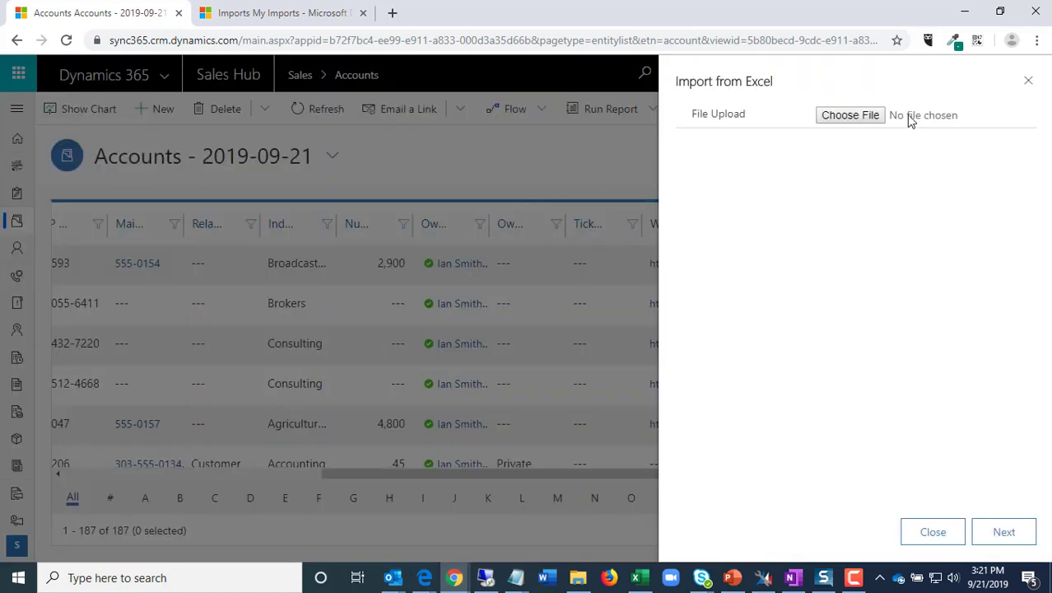
- Upload the Accounts workbook stamped 3-14-54 PM and submit the import without reviewing the mapping
{"action": "left_click", "coordinate": [862, 115]}
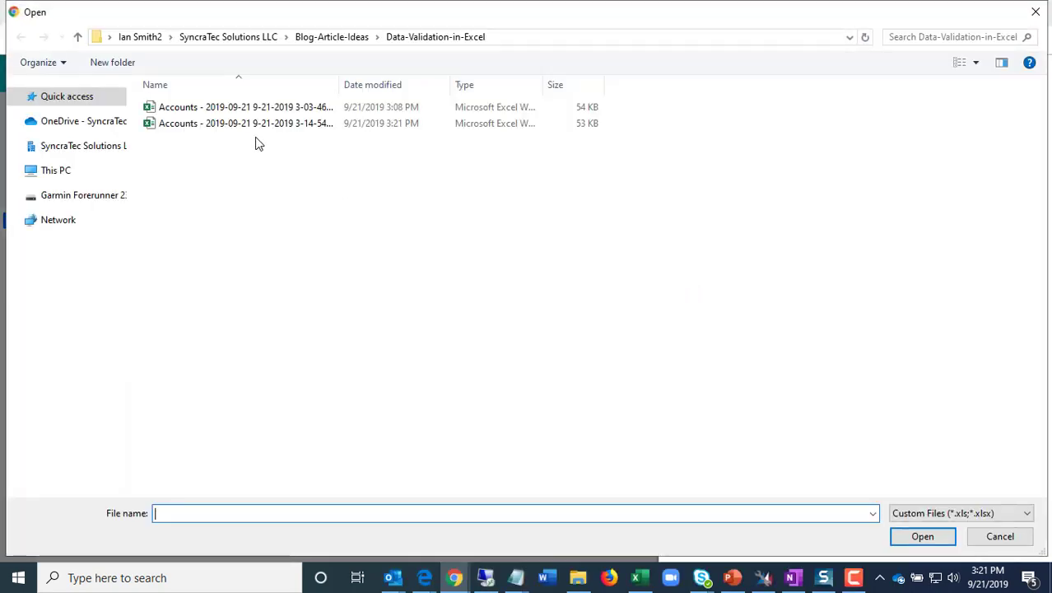
{"action": "left_click", "coordinate": [294, 124]}
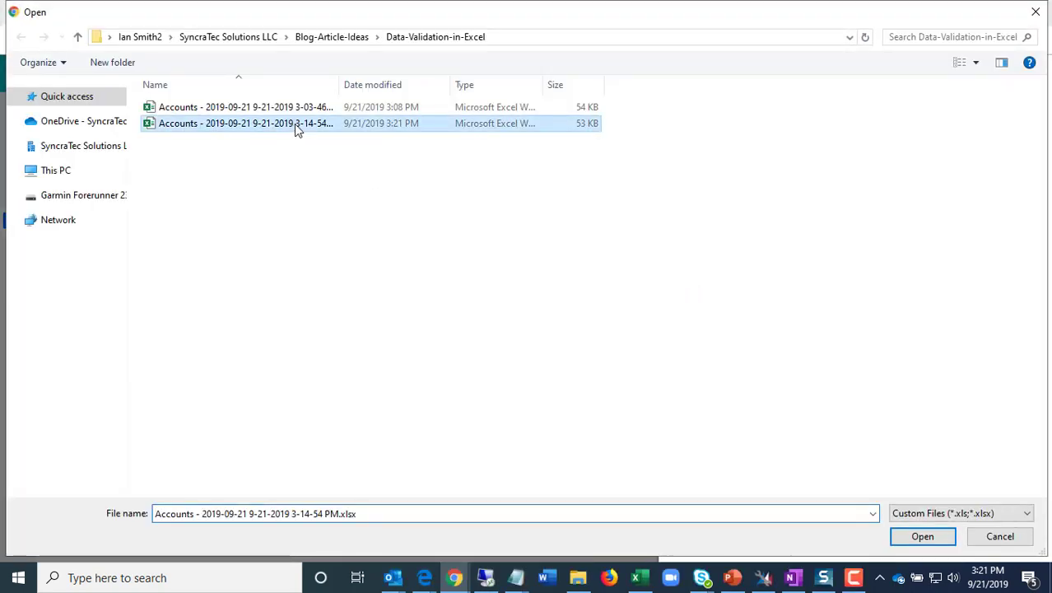
{"action": "left_click", "coordinate": [920, 536]}
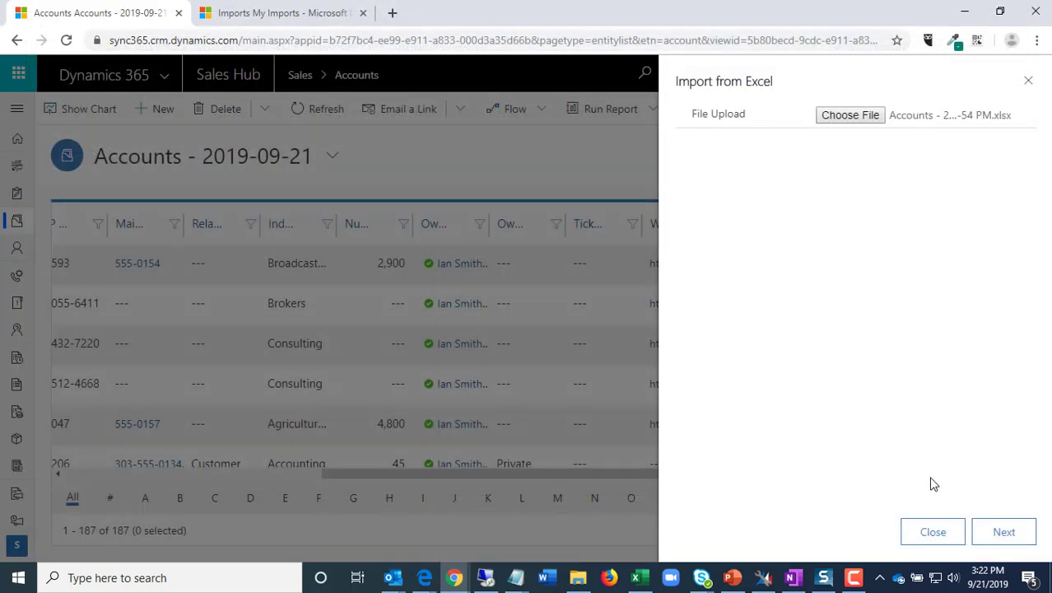
{"action": "left_click", "coordinate": [996, 533]}
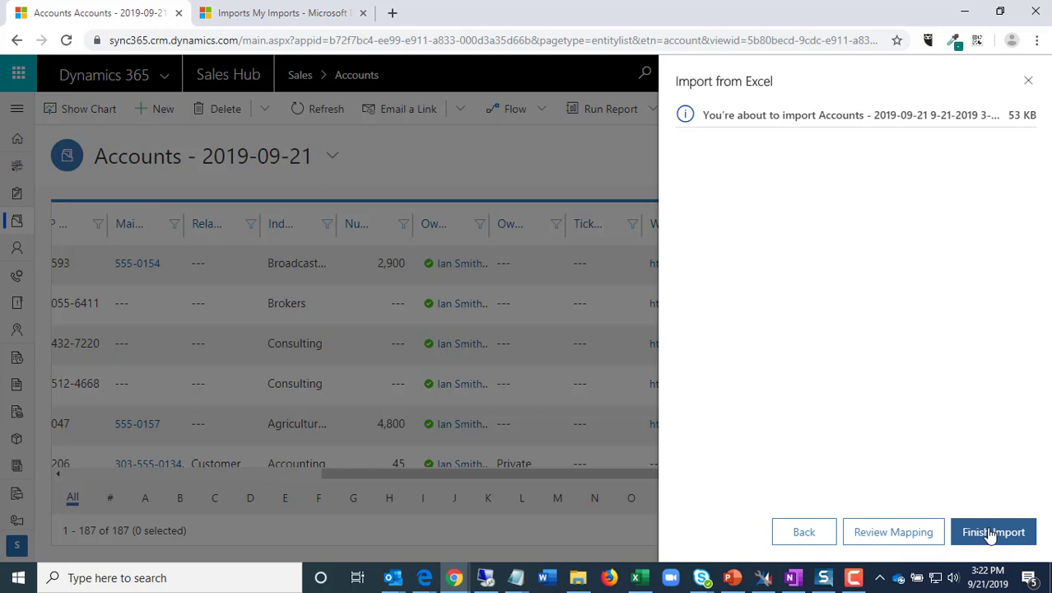
{"action": "left_click", "coordinate": [992, 535]}
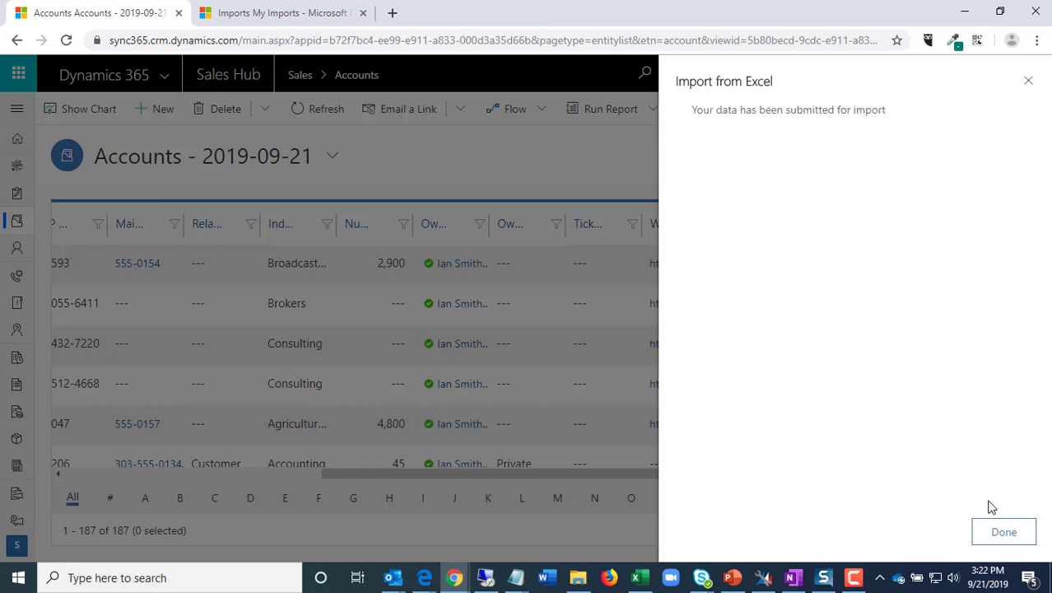
- Close the import confirmation and refresh the My Imports list to check the status of the Accounts import
{"action": "left_click", "coordinate": [999, 534]}
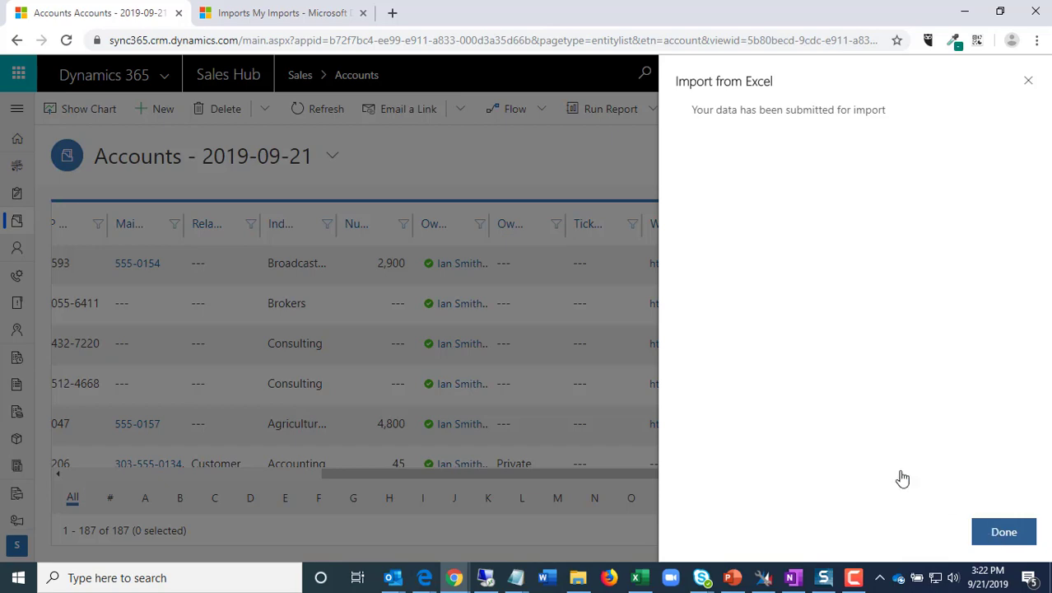
{"action": "left_click", "coordinate": [284, 24]}
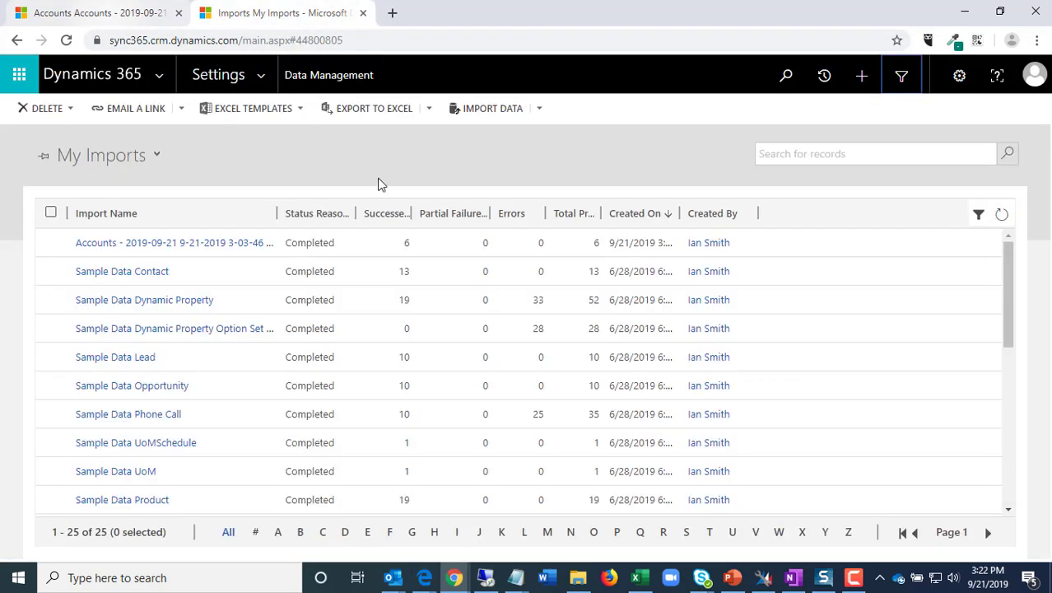
{"action": "left_click", "coordinate": [1001, 217]}
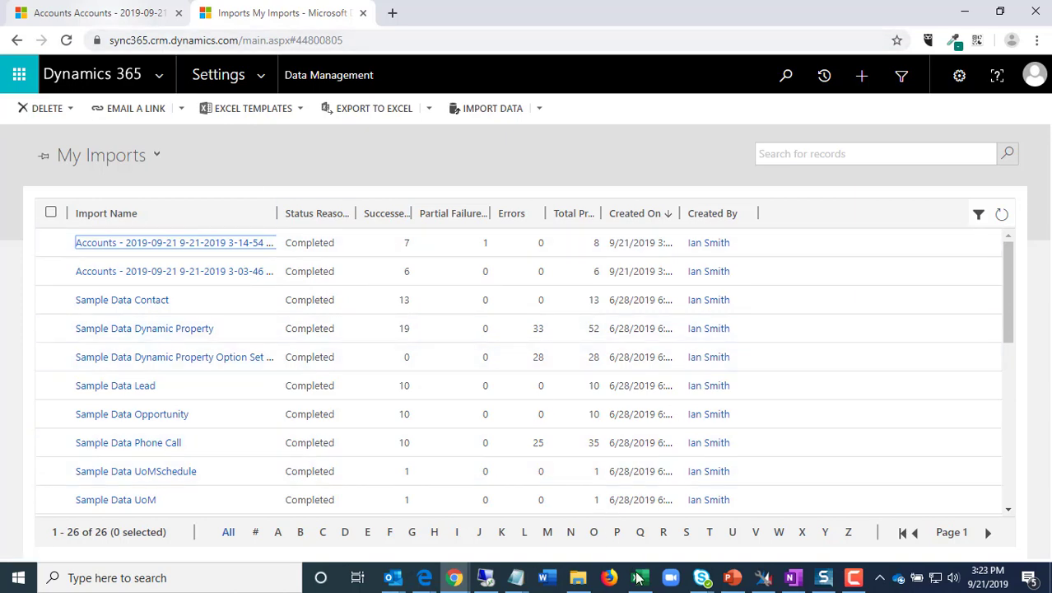
- Switch back to the Accounts workbook in Excel and reveal the hidden Do Not Modify columns A to C before Account Name
{"action": "mouse_move", "coordinate": [640, 578]}
{"action": "left_click", "coordinate": [634, 474]}
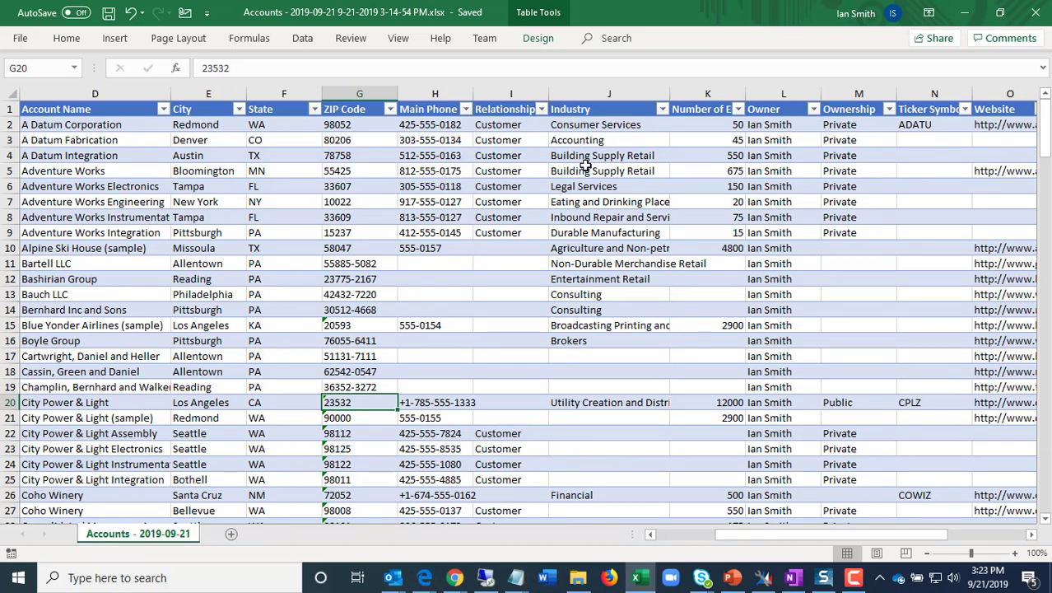
{"action": "left_click_drag", "start_coordinate": [584, 129], "coordinate": [608, 337]}
{"action": "left_click", "coordinate": [238, 205]}
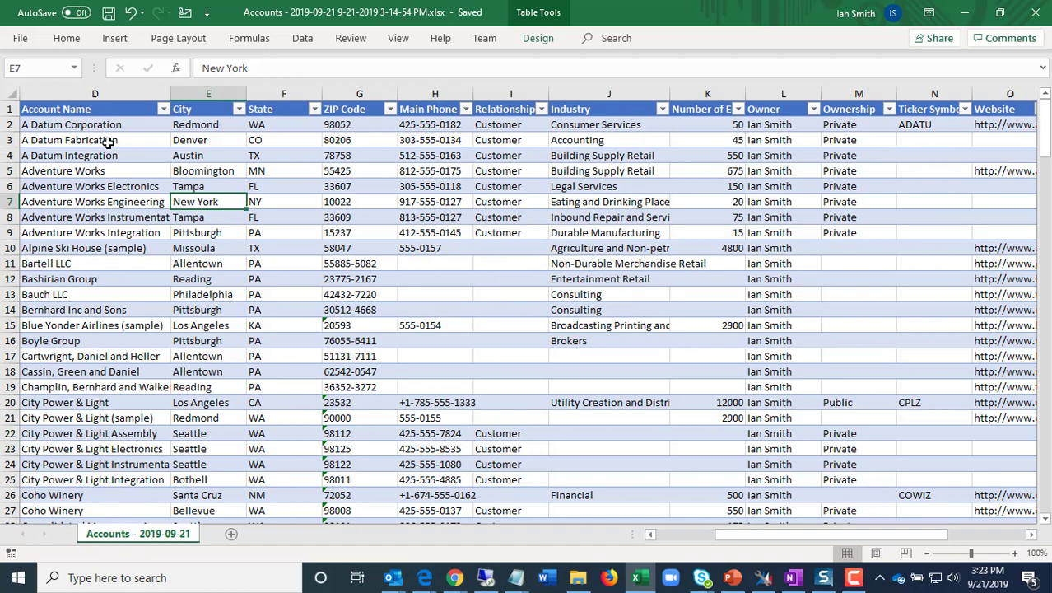
{"action": "left_click_drag", "start_coordinate": [27, 93], "coordinate": [138, 93]}
{"action": "left_click_drag", "start_coordinate": [25, 97], "coordinate": [173, 93]}
{"action": "left_click_drag", "start_coordinate": [31, 93], "coordinate": [250, 93]}
- Inspect the record ID, row checksum and modified-on values in the Do Not Modify columns, rows 2 and 3
{"action": "left_click", "coordinate": [78, 125]}
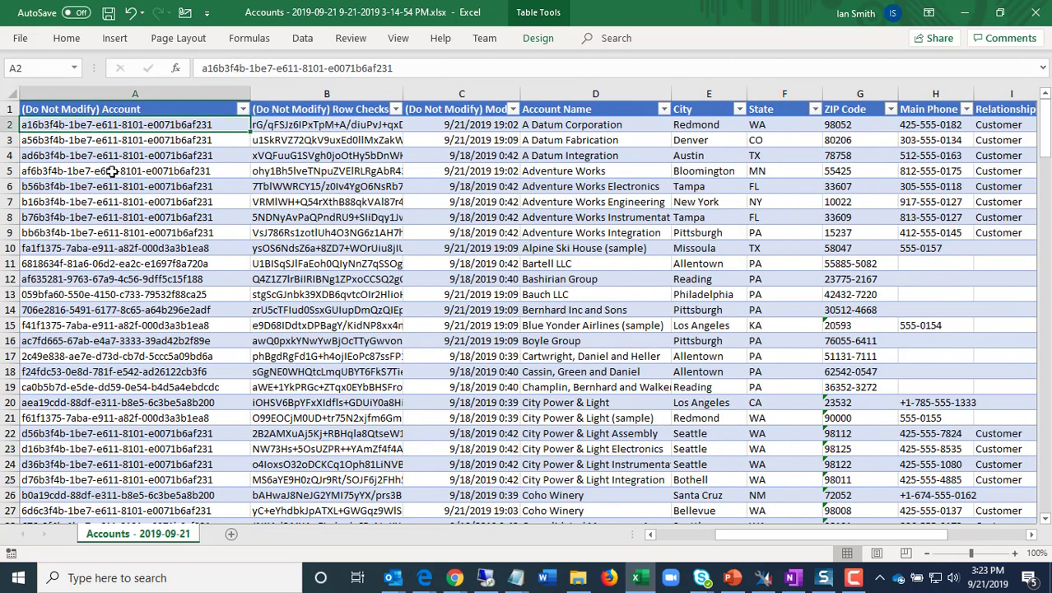
{"action": "key", "text": "Down"}
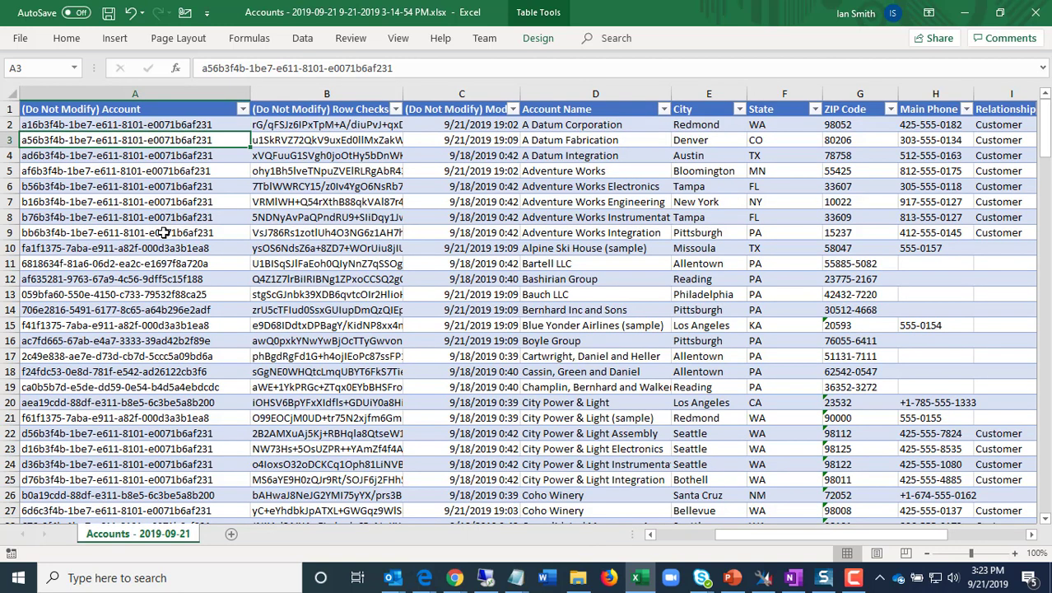
{"action": "key", "text": "Right"}
{"action": "key", "text": "Up"}
{"action": "key", "text": "Right"}
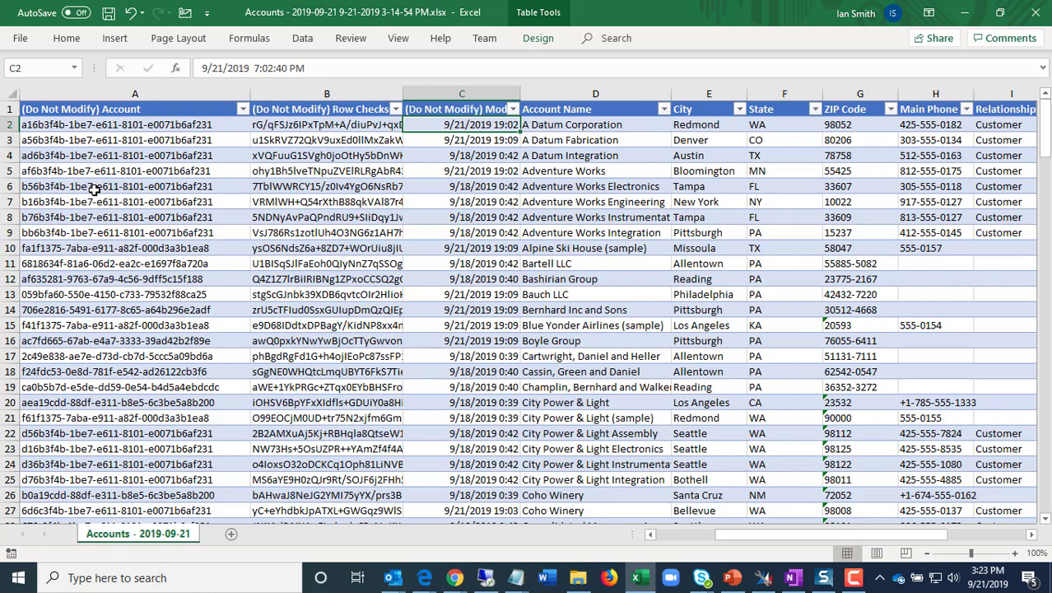
- Check the row 14 cells from ZIP Code to Website and the Industry cells J17 to J22 for drop-down lists
{"action": "left_click", "coordinate": [825, 311]}
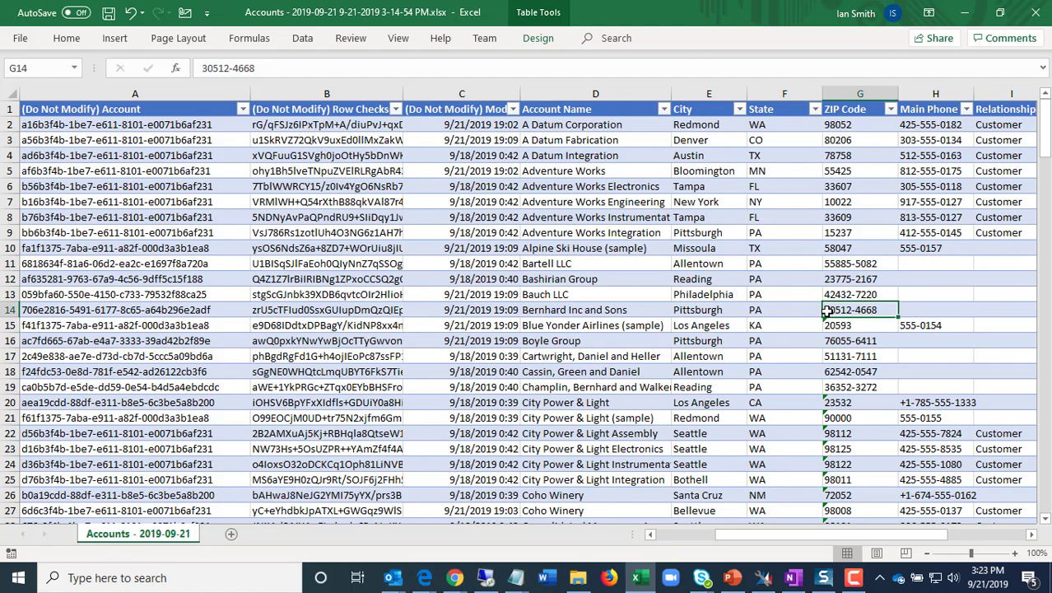
{"action": "key", "text": "Right"}
{"action": "key", "text": "Right"}
{"action": "key", "text": "Right"}
{"action": "key", "text": "Right"}
{"action": "key", "text": "Right"}
{"action": "key", "text": "Right"}
{"action": "key", "text": "Right"}
{"action": "key", "text": "Right"}
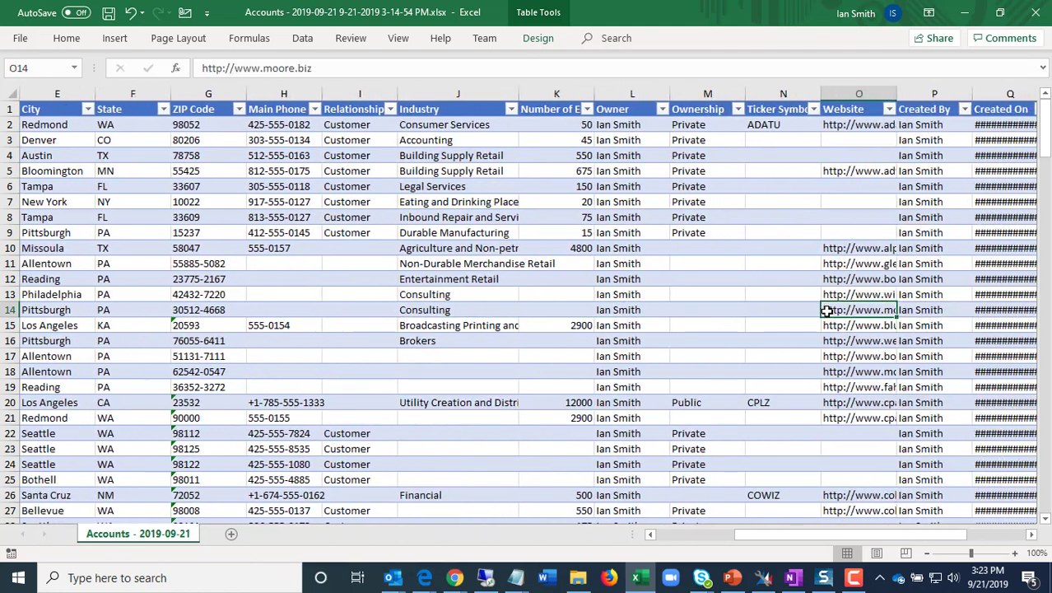
{"action": "left_click", "coordinate": [450, 357]}
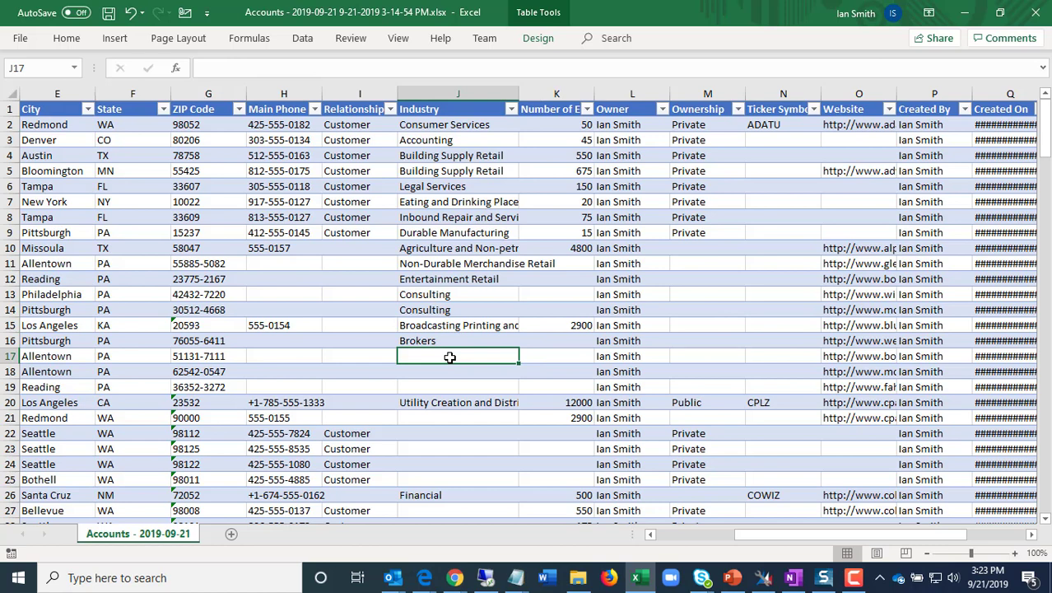
{"action": "right_click", "coordinate": [449, 356]}
{"action": "left_click", "coordinate": [427, 359]}
{"action": "left_click", "coordinate": [452, 371]}
{"action": "left_click", "coordinate": [449, 387]}
{"action": "left_click", "coordinate": [440, 402]}
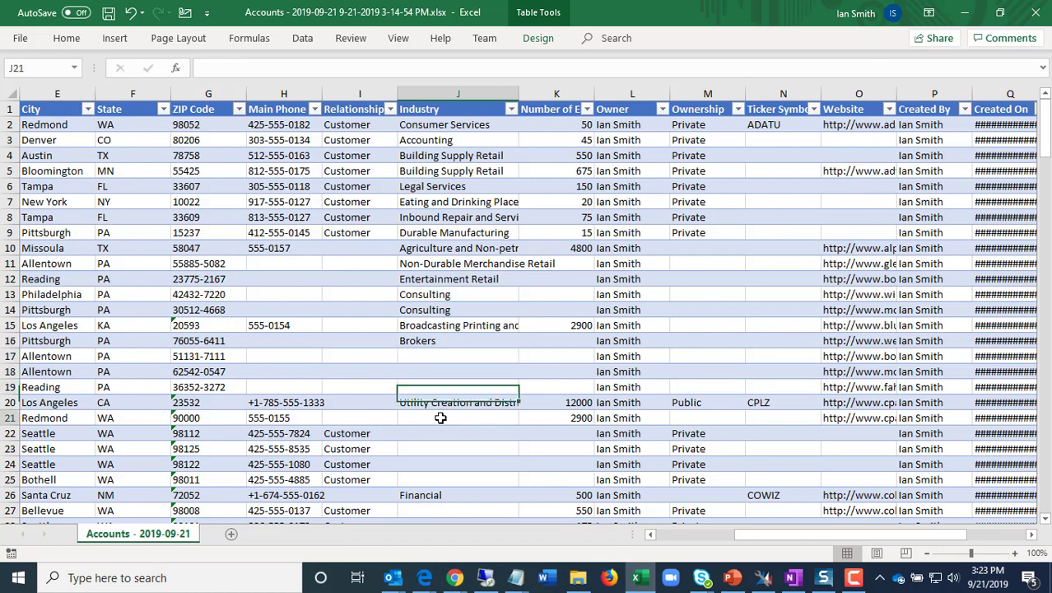
{"action": "left_click", "coordinate": [436, 417]}
{"action": "left_click", "coordinate": [435, 434]}
{"action": "left_click", "coordinate": [430, 357]}
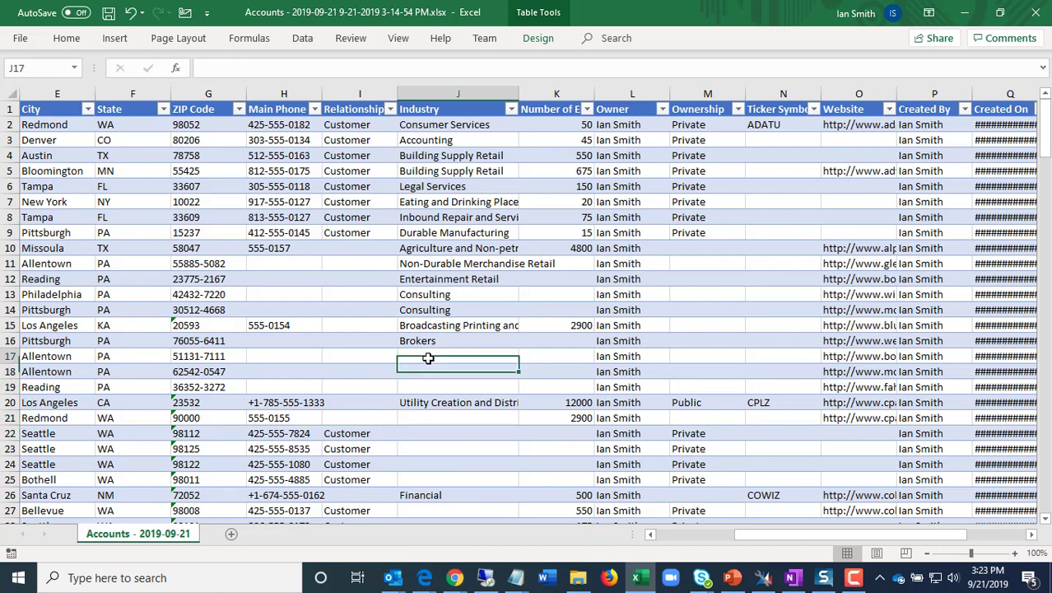
- Examine the row 17 cells across the table, from the Created By column back to Row Checksum and Account Name
{"action": "key", "text": "Left"}
{"action": "key", "text": "Left"}
{"action": "key", "text": "Left"}
{"action": "key", "text": "Left"}
{"action": "key", "text": "Left"}
{"action": "key", "text": "Left"}
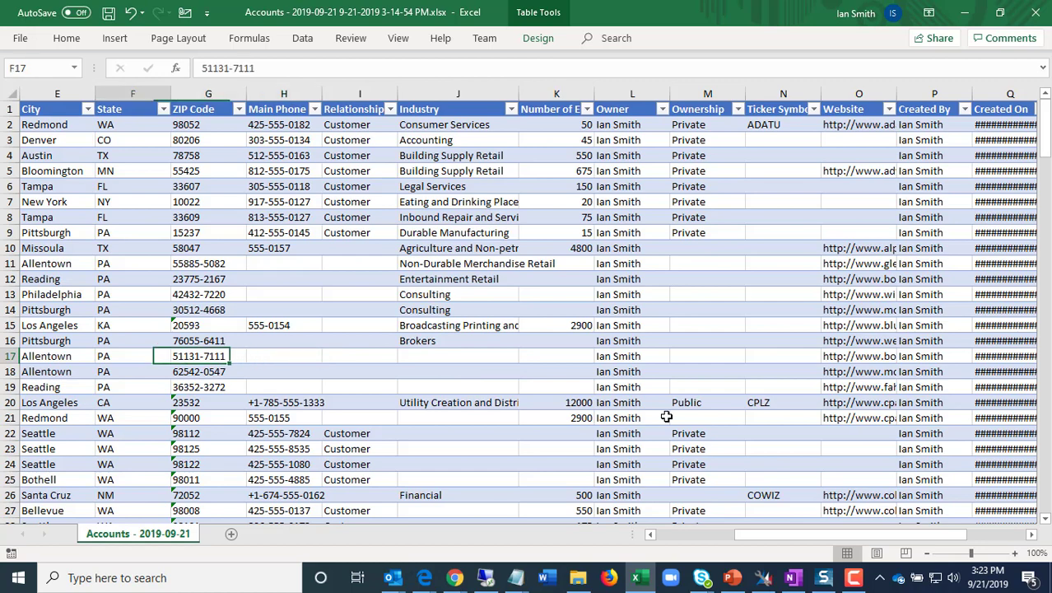
{"action": "key", "text": "Right"}
{"action": "key", "text": "Right"}
{"action": "key", "text": "Right"}
{"action": "key", "text": "Right"}
{"action": "key", "text": "Right"}
{"action": "key", "text": "Right"}
{"action": "key", "text": "Right"}
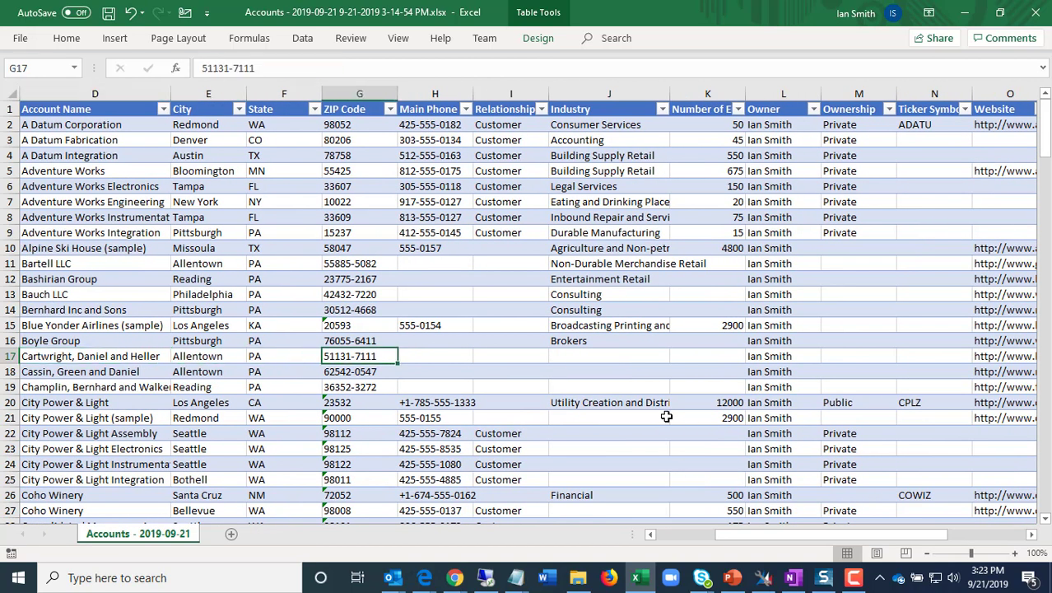
{"action": "key", "text": "Right"}
{"action": "key", "text": "Right"}
{"action": "key", "text": "Right"}
{"action": "key", "text": "Right"}
{"action": "key", "text": "Right"}
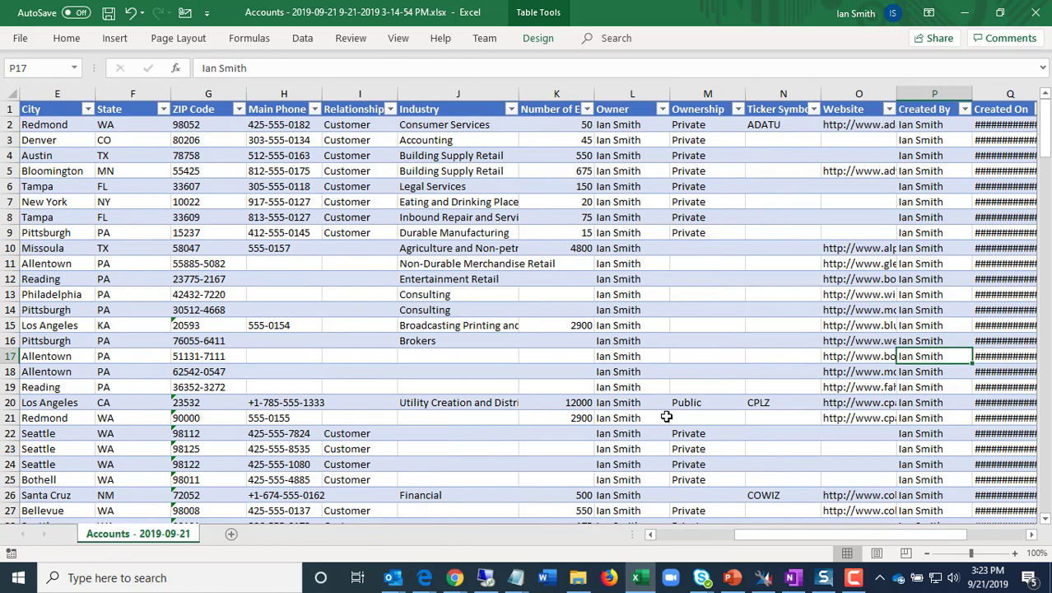
{"action": "key", "text": "Left"}
{"action": "key", "text": "Left"}
{"action": "key", "text": "Left"}
{"action": "key", "text": "Left"}
{"action": "key", "text": "Left"}
{"action": "key", "text": "Left"}
{"action": "key", "text": "Left"}
{"action": "key", "text": "Left"}
{"action": "key", "text": "Left"}
{"action": "key", "text": "Left"}
{"action": "key", "text": "Left"}
{"action": "key", "text": "Left"}
{"action": "key", "text": "Left"}
{"action": "key", "text": "Left"}
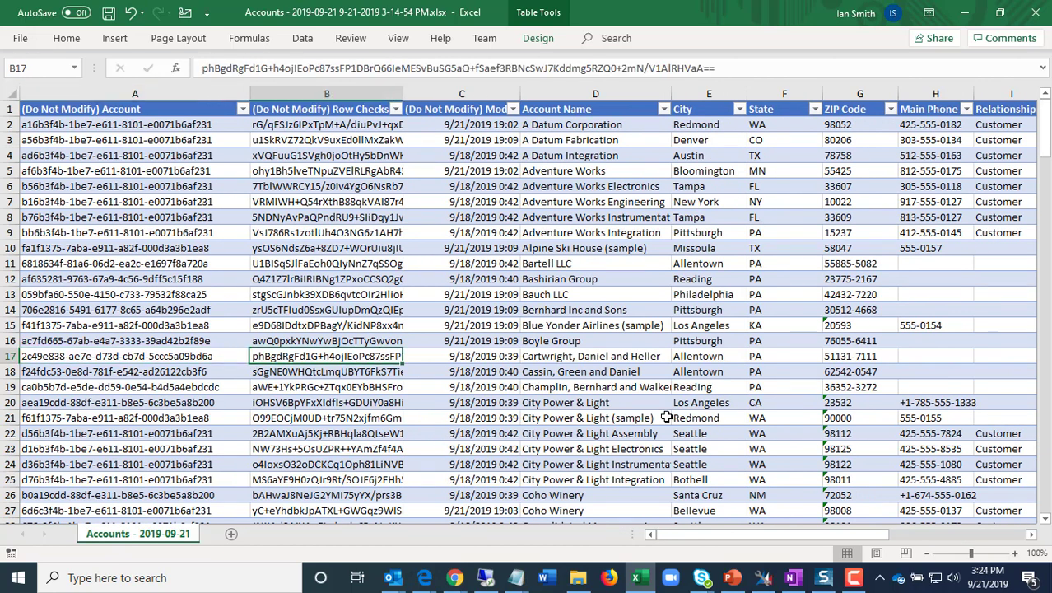
{"action": "key", "text": "Right"}
{"action": "key", "text": "Right"}
{"action": "key", "text": "Right"}
{"action": "key", "text": "Left"}
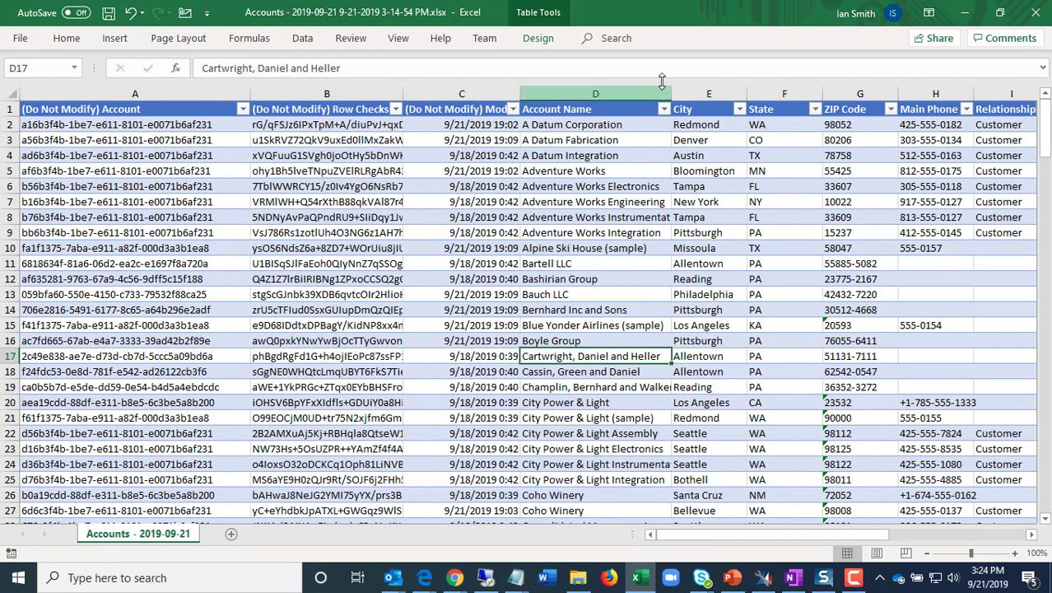
- Widen column D and rename D15 Blue Yonder Airlines, D21 City Power & Light Generation, D26 Coho Winery - Santa Cruz and D27 Coho Winery - Seattle
{"action": "left_click_drag", "start_coordinate": [672, 90], "coordinate": [782, 90]}
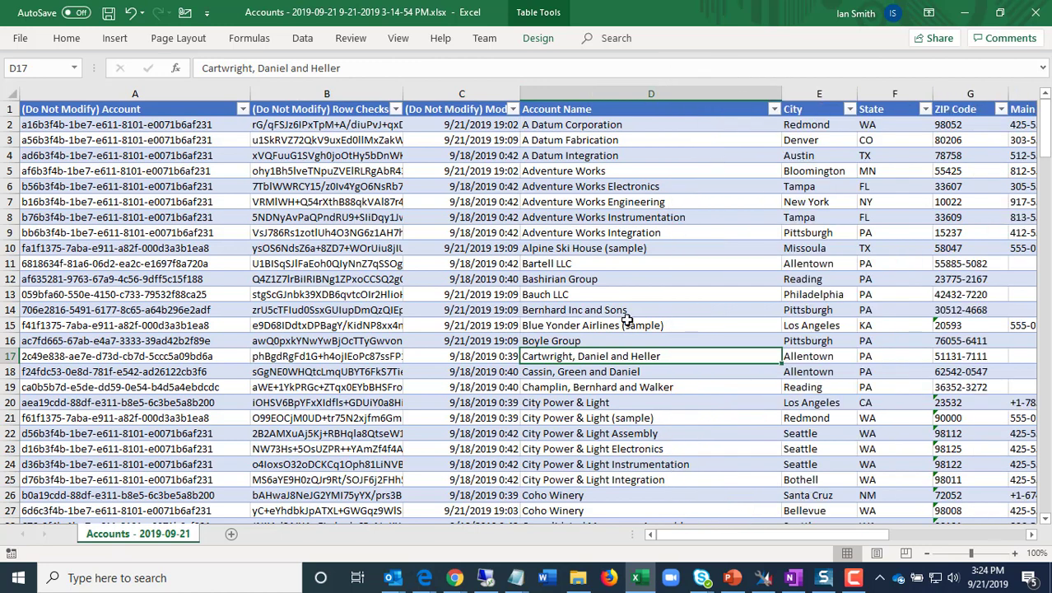
{"action": "double_click", "coordinate": [686, 326]}
{"action": "key", "text": "BackSpace"}
{"action": "key", "text": "BackSpace"}
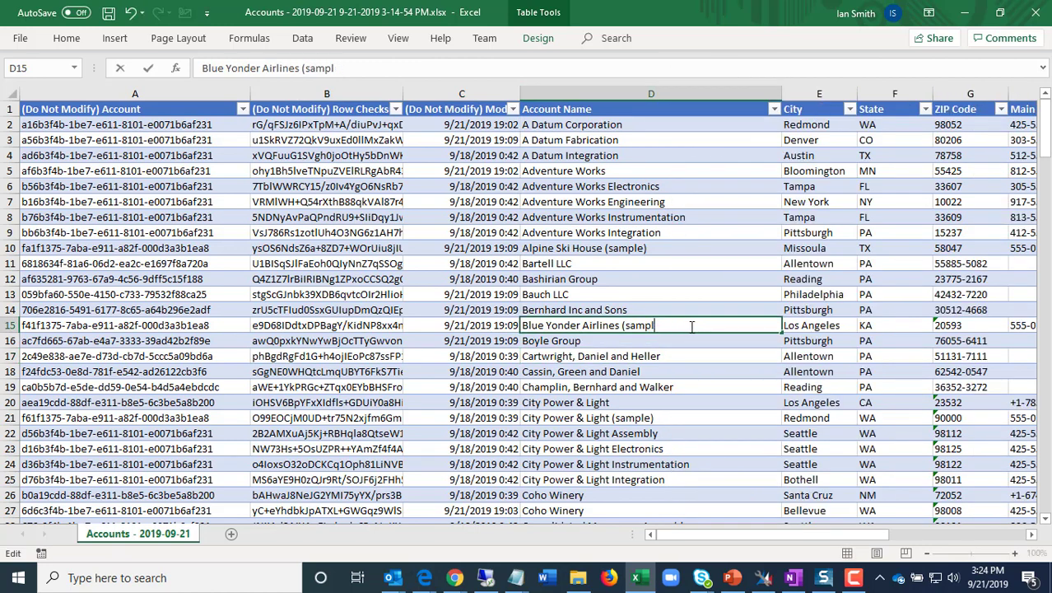
{"action": "key", "text": "BackSpace"}
{"action": "key", "text": "BackSpace"}
{"action": "key", "text": "BackSpace"}
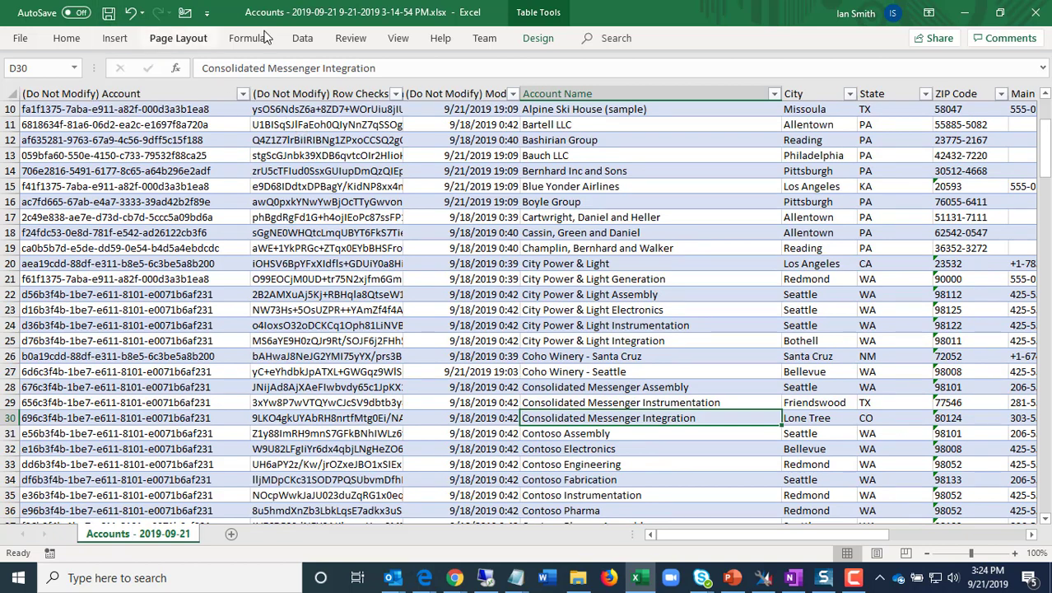
- Save the workbook with the edited account names and close it
{"action": "left_click", "coordinate": [107, 13]}
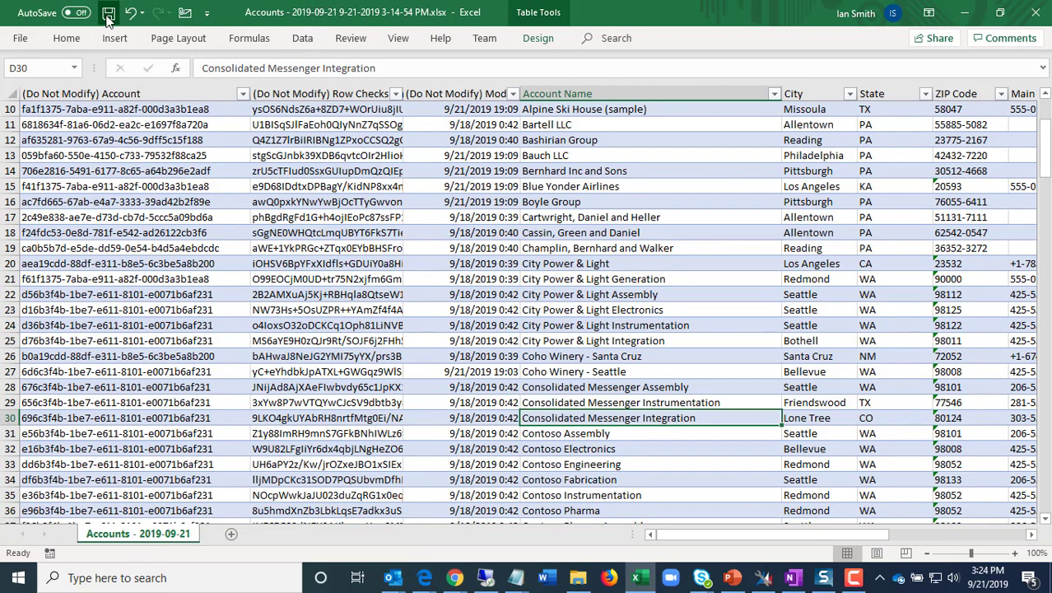
{"action": "left_click", "coordinate": [19, 39]}
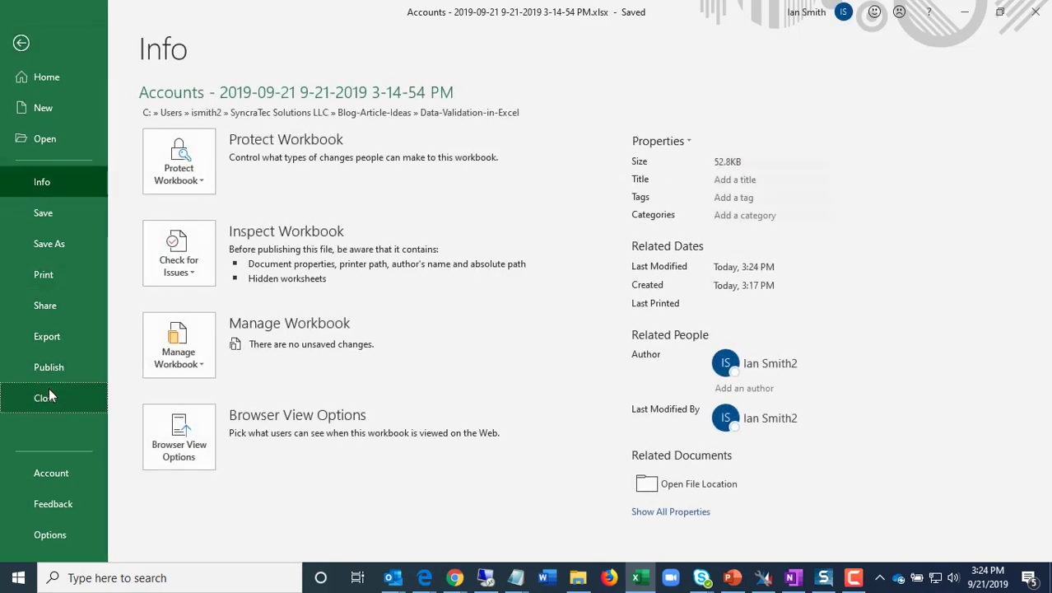